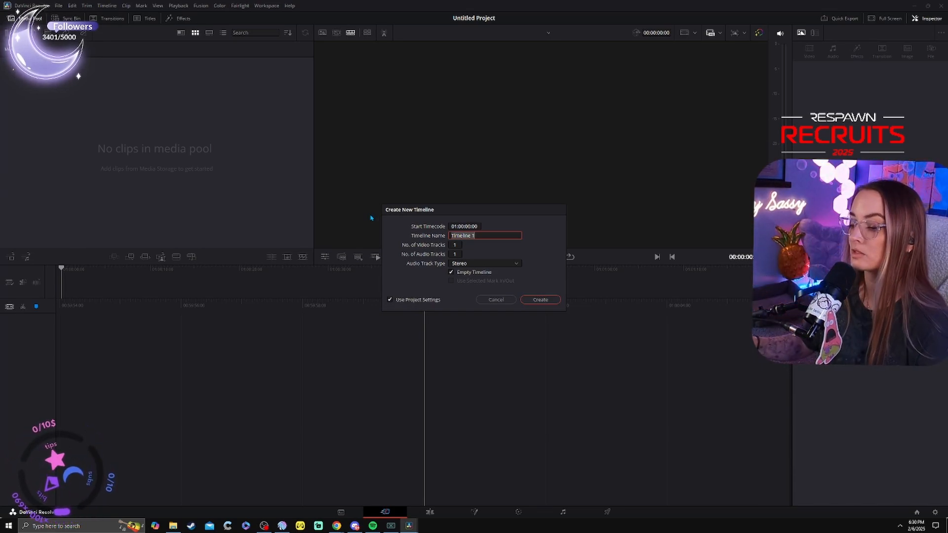
# Create the timeline with custom settings: vertical 1080 x 1920 resolution, 24 frames per second, mismatched resolution set to Scale full frame with crop.
pyautogui.click(390, 301)
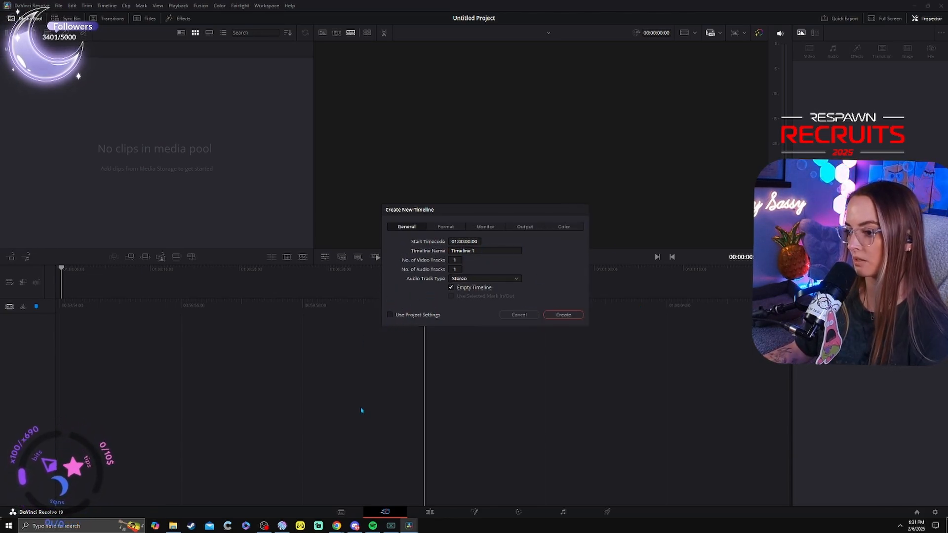
pyautogui.click(441, 227)
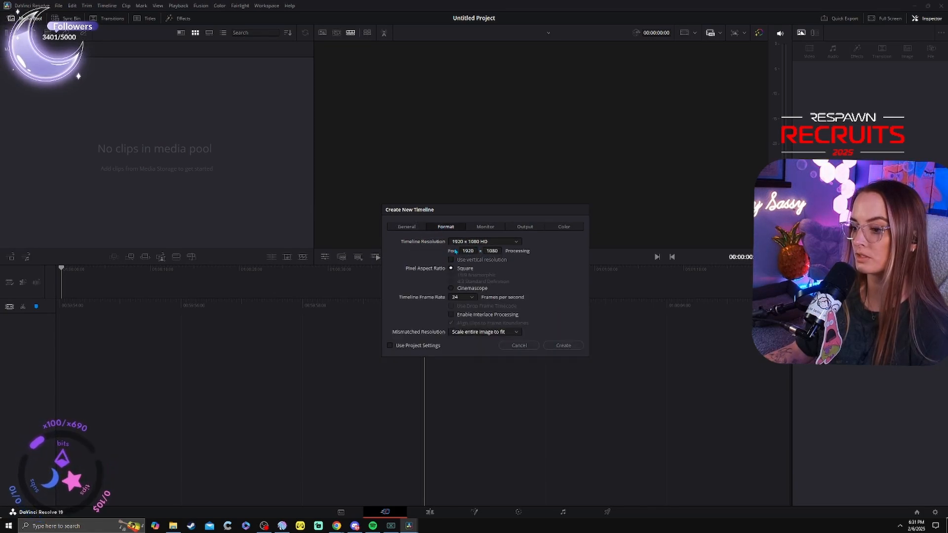
pyautogui.click(452, 260)
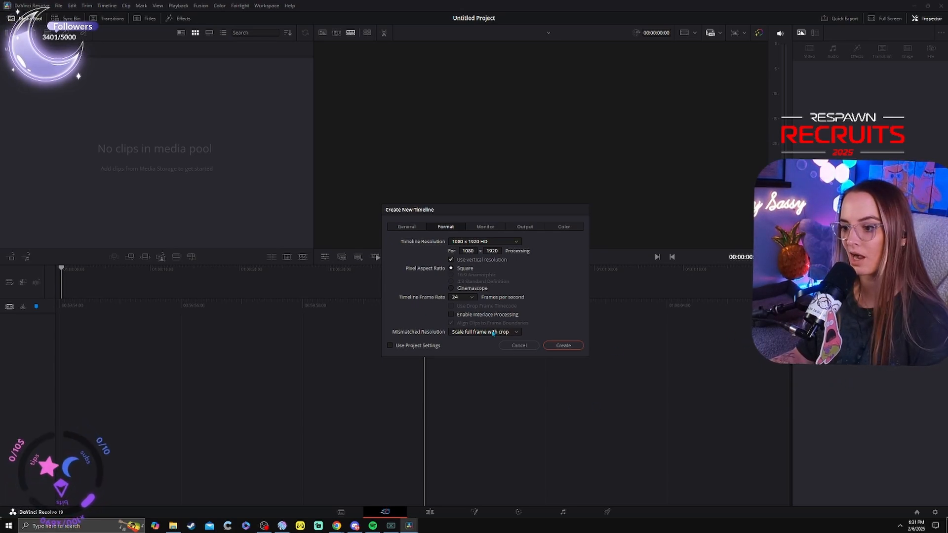
pyautogui.click(470, 297)
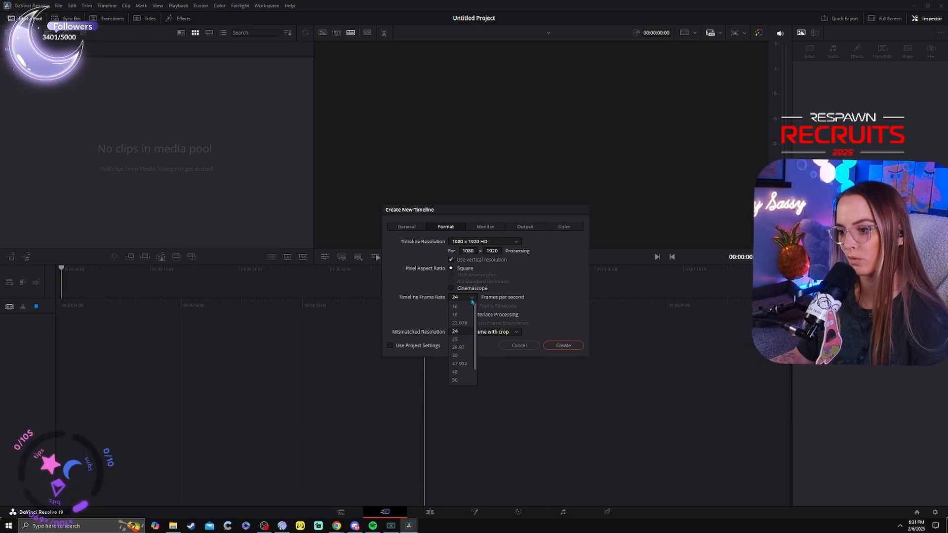
pyautogui.click(465, 334)
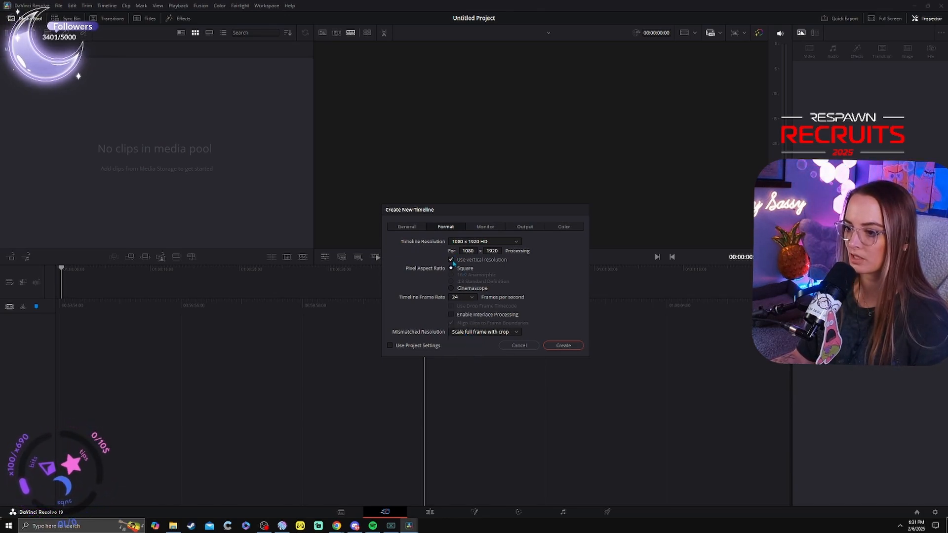
pyautogui.click(562, 345)
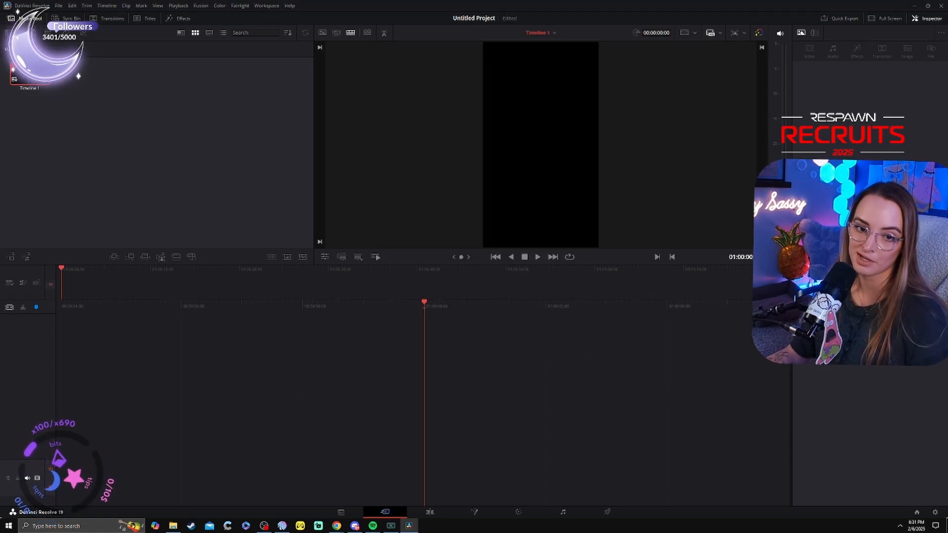
# Import the 20250128_ArtsyAgitated clip from the Downloads folder into the media pool and place it at the start of the timeline.
pyautogui.rightClick(147, 130)
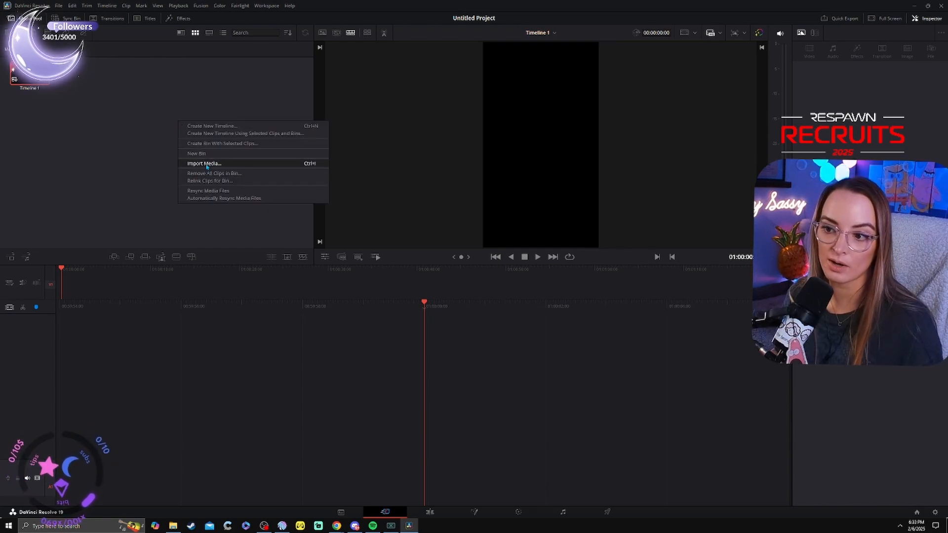
pyautogui.click(205, 164)
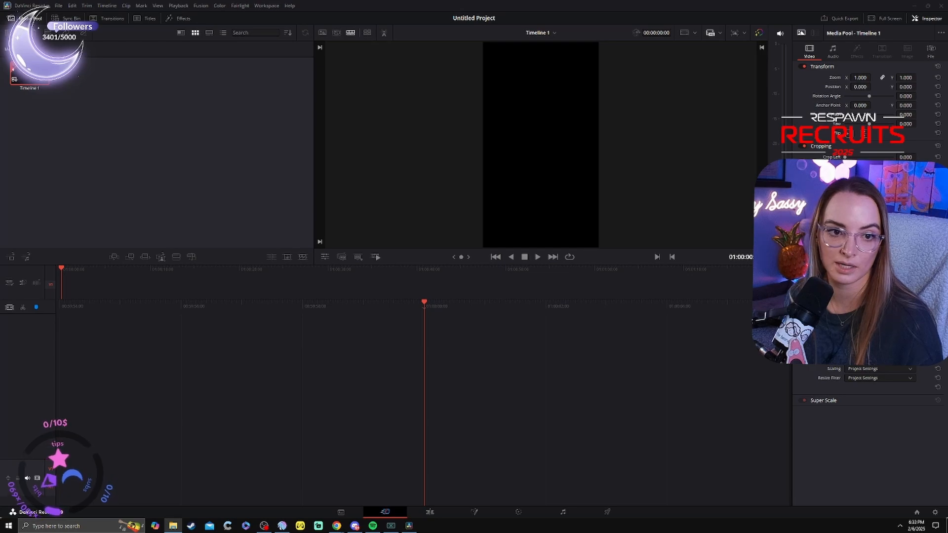
pyautogui.moveTo(947, 99); pyautogui.dragTo(725, 96)
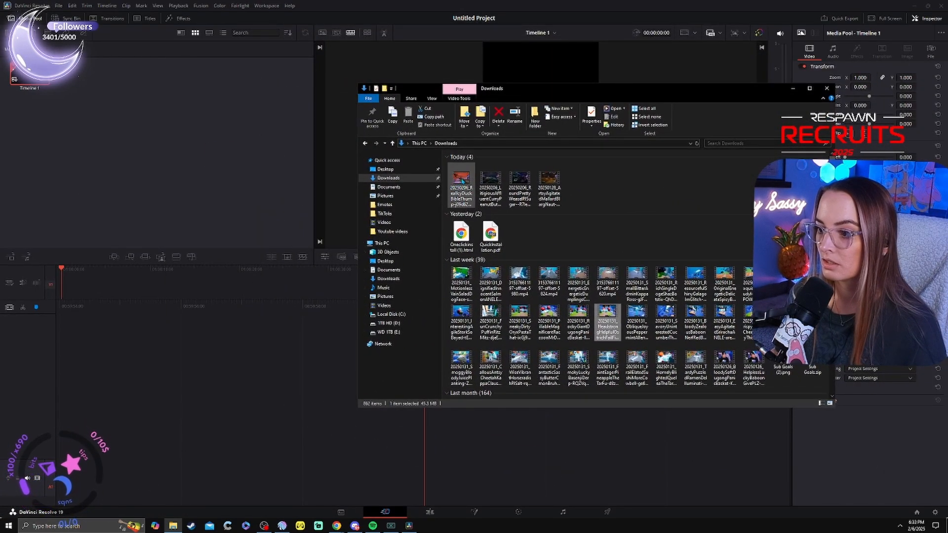
pyautogui.click(548, 181)
pyautogui.moveTo(218, 323); pyautogui.dragTo(142, 132)
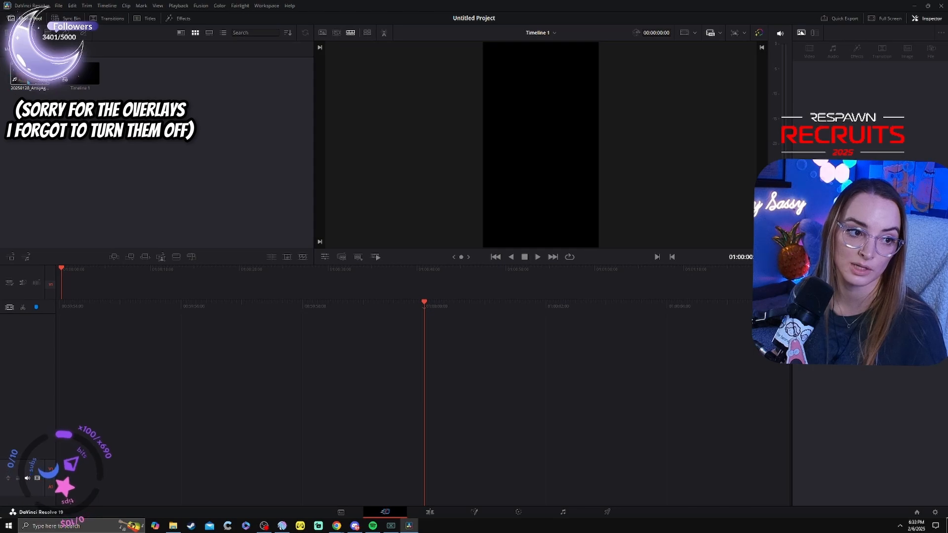
pyautogui.moveTo(22, 82); pyautogui.dragTo(491, 395)
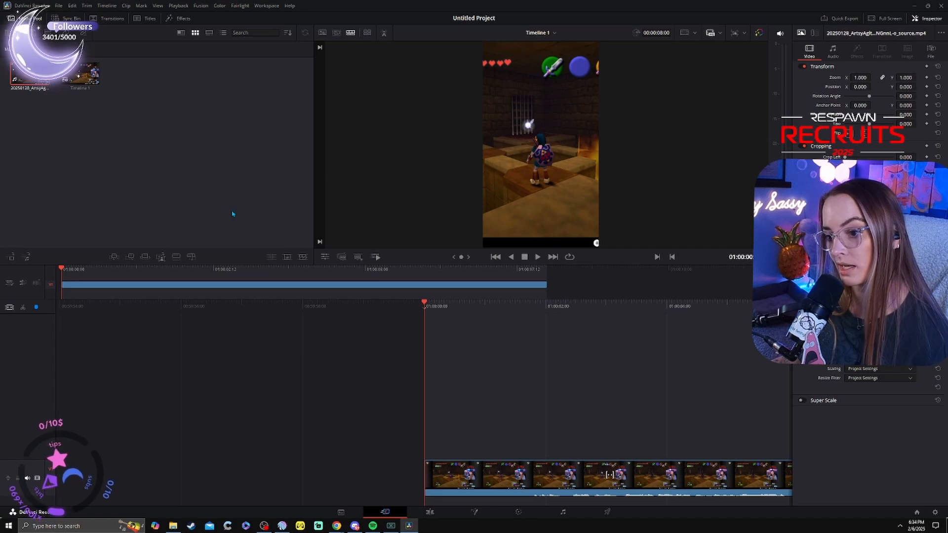
# On the Edit page, stack a second copy of the clip on Video 2 at the timeline start and delete its audio.
pyautogui.hotkey('shift', '4')
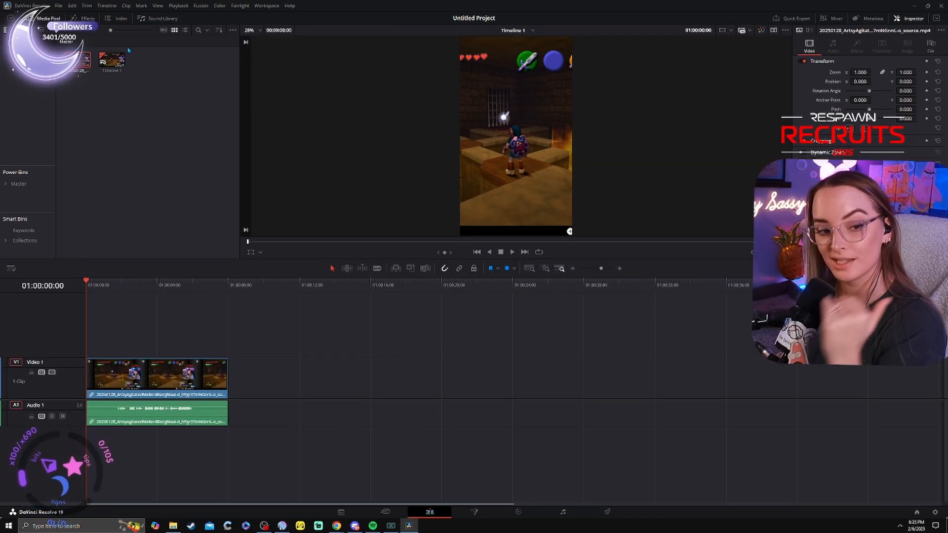
pyautogui.moveTo(82, 60); pyautogui.dragTo(88, 329)
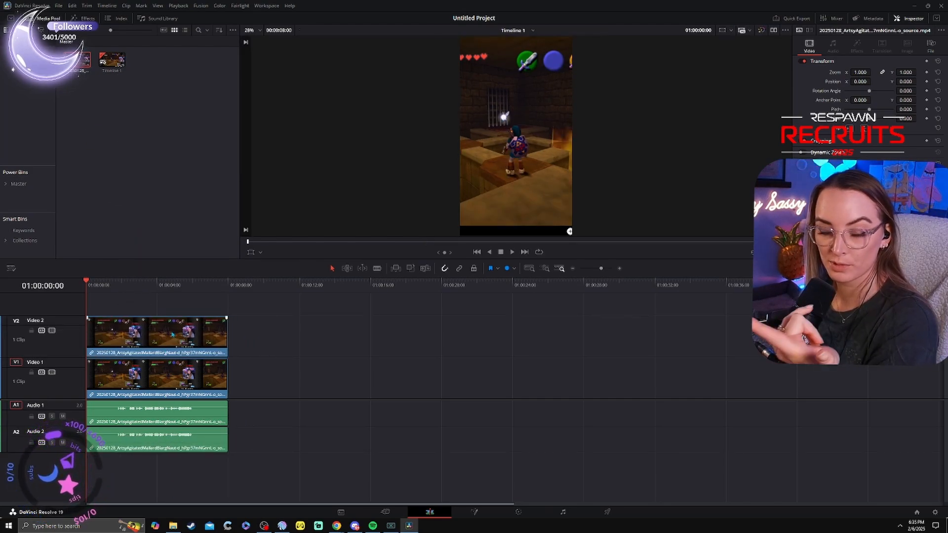
pyautogui.click(169, 441)
pyautogui.press('Delete')
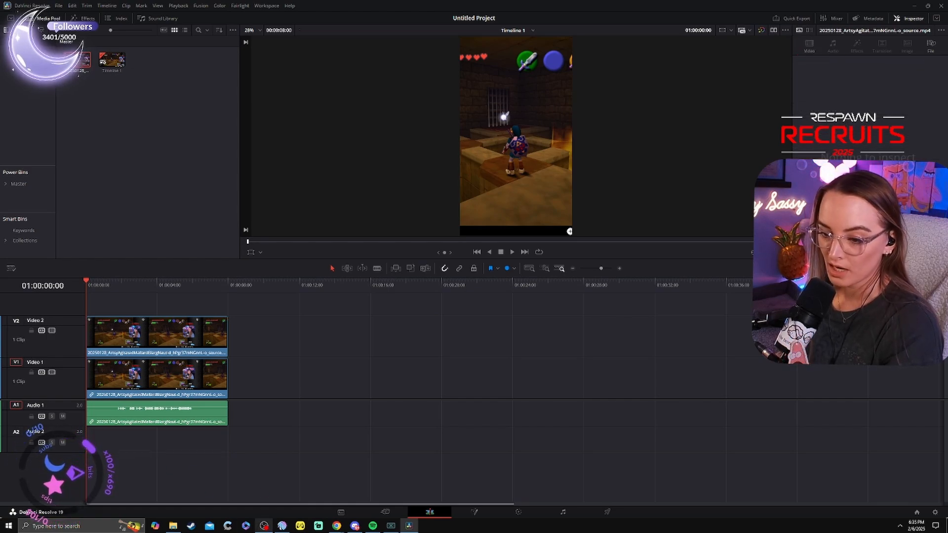
# Stack a third copy of the clip on Video 3 at the timeline start and delete its audio.
pyautogui.click(458, 269)
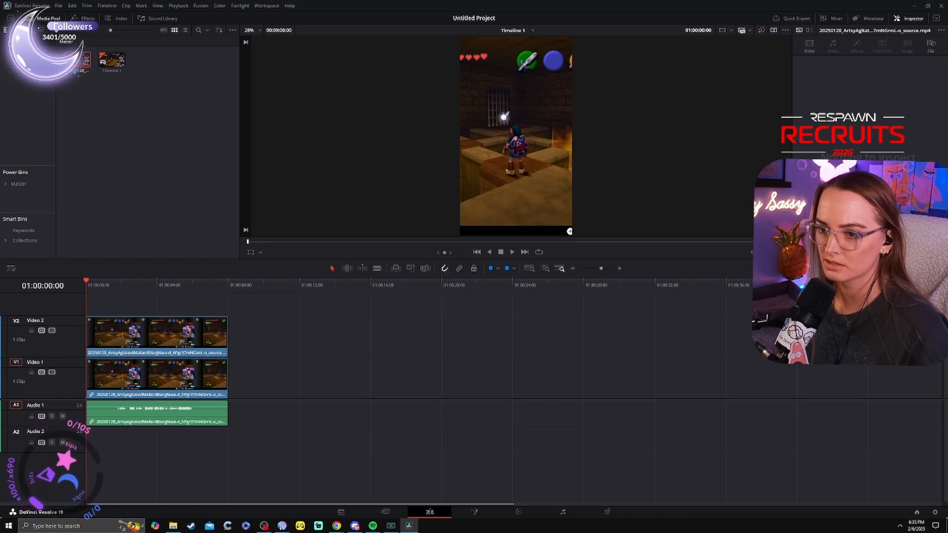
pyautogui.moveTo(79, 60); pyautogui.dragTo(91, 314)
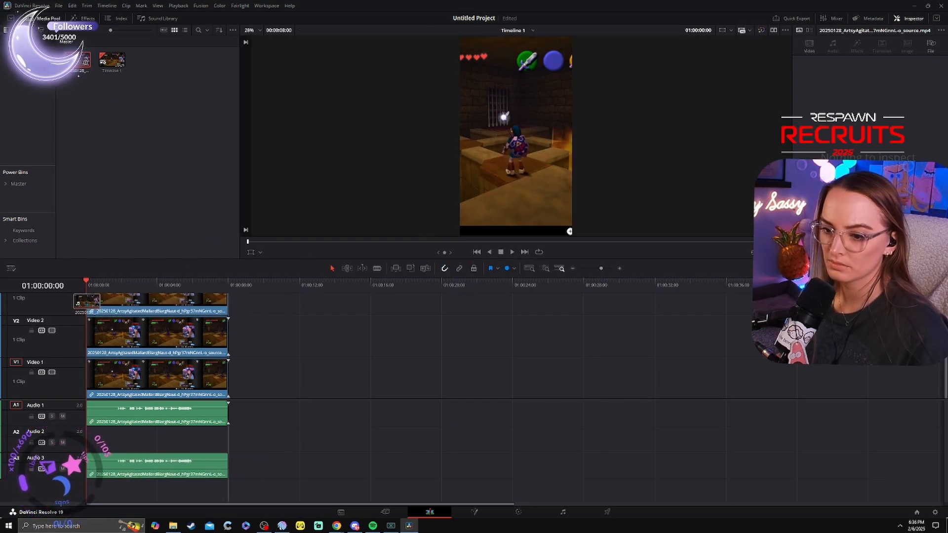
pyautogui.click(189, 464)
pyautogui.press('Delete')
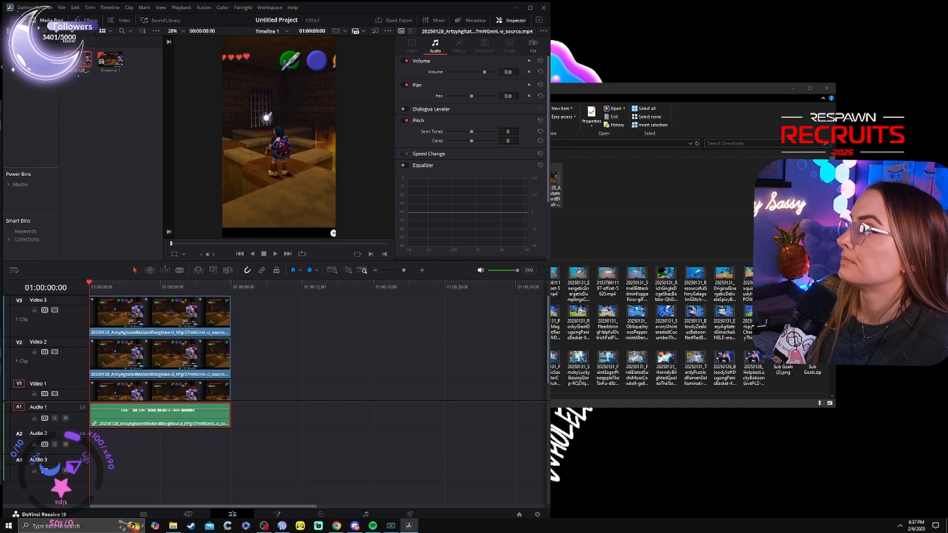
# Arrange the Davinci Resolve Cam Settings document beside the video editor so it fills the remaining part of the screen.
pyautogui.moveTo(947, 4); pyautogui.dragTo(834, 9)
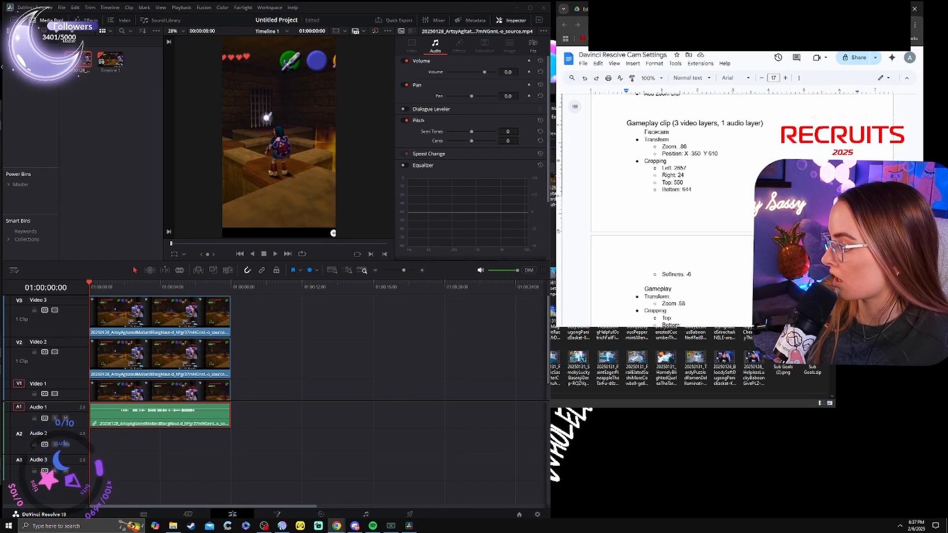
pyautogui.moveTo(790, 327); pyautogui.dragTo(772, 498)
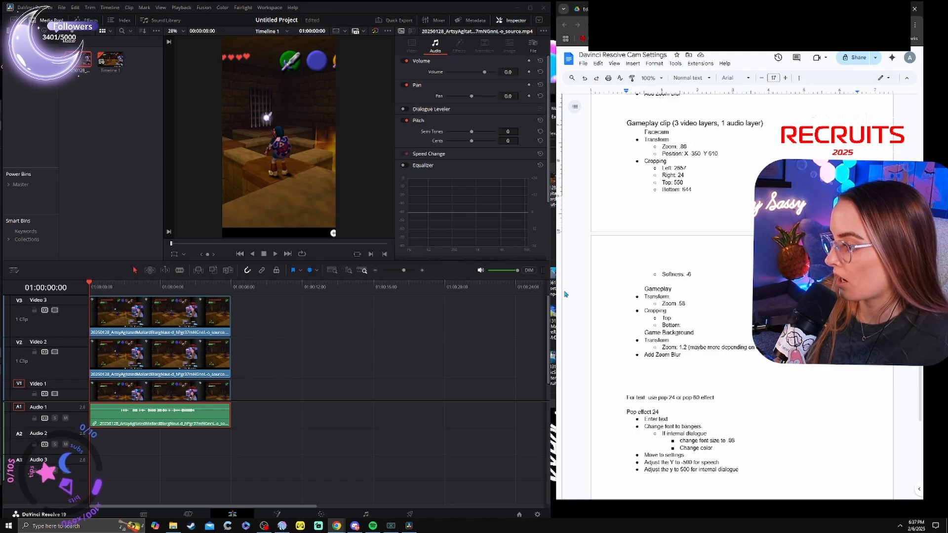
pyautogui.moveTo(556, 289); pyautogui.dragTo(550, 289)
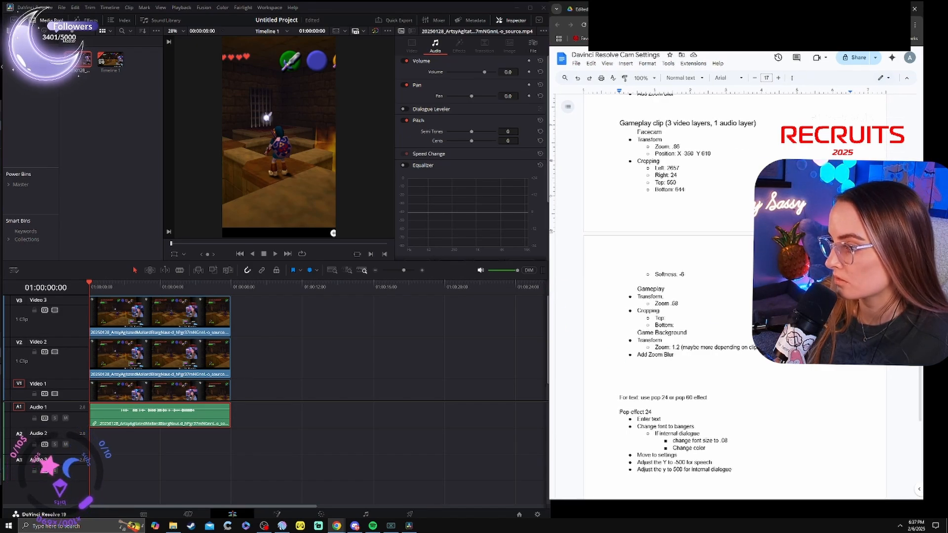
pyautogui.moveTo(923, 291); pyautogui.dragTo(946, 291)
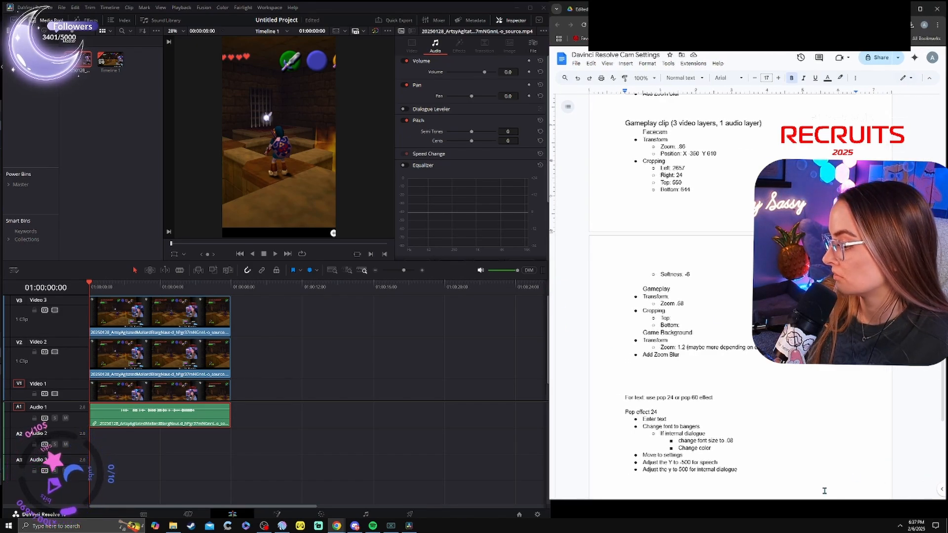
pyautogui.moveTo(820, 500); pyautogui.dragTo(820, 512)
# Review the document's vertical format settings, from the Chatting with Game Background layout to the Facecam values of the Gameplay clip layout.
pyautogui.scroll(5, 664, 367)
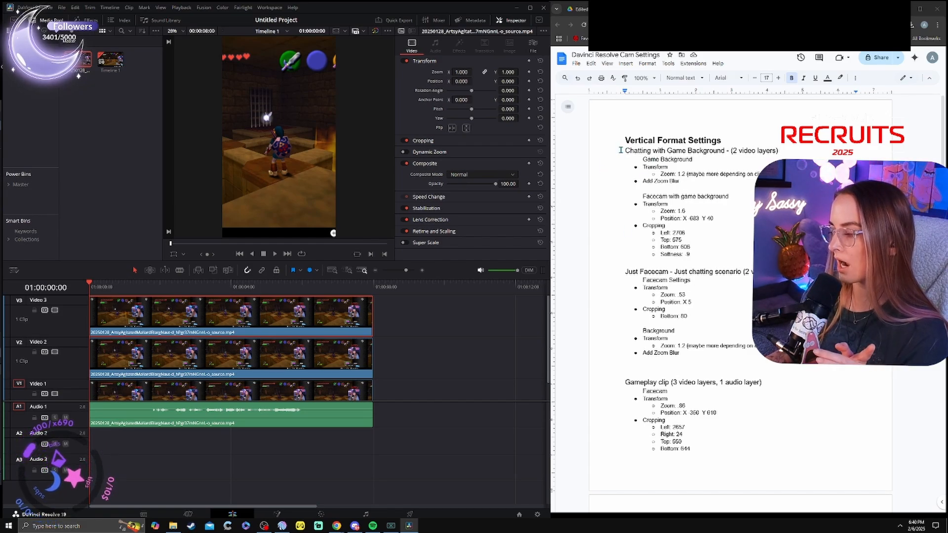
pyautogui.moveTo(625, 151); pyautogui.dragTo(764, 149)
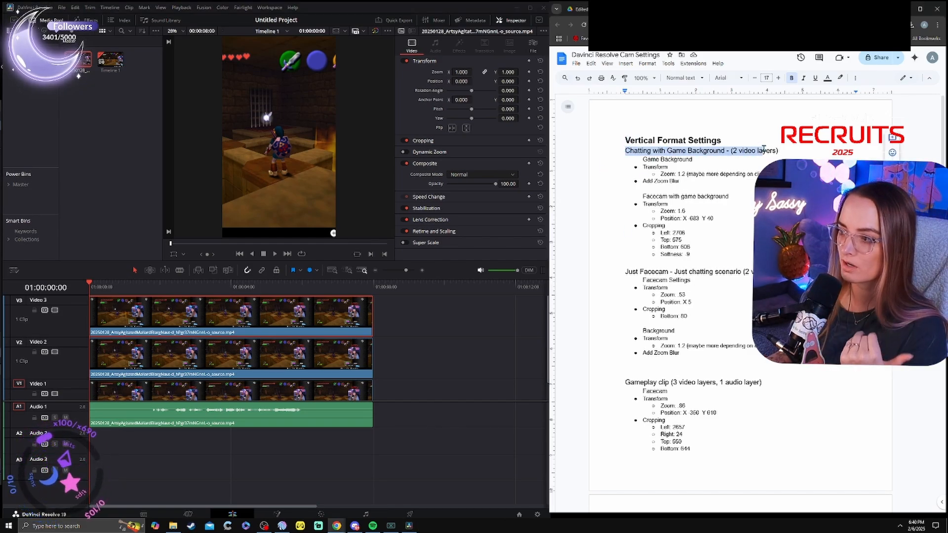
pyautogui.click(784, 144)
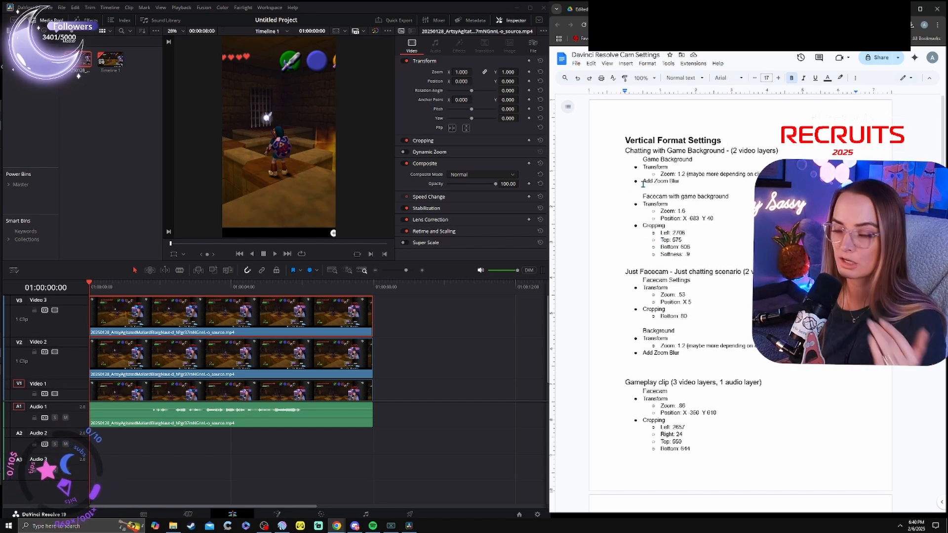
pyautogui.scroll(-5, 647, 182)
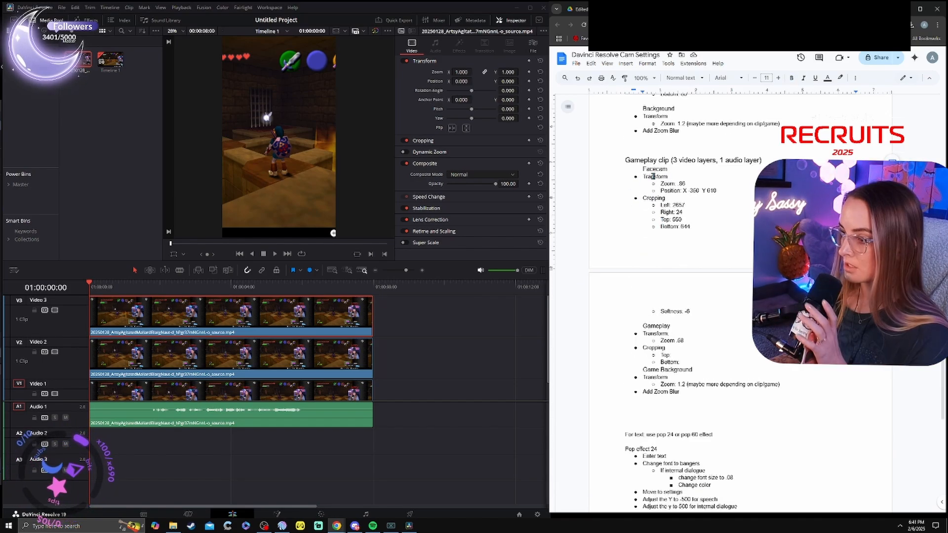
pyautogui.click(653, 177)
pyautogui.moveTo(642, 169); pyautogui.dragTo(668, 169)
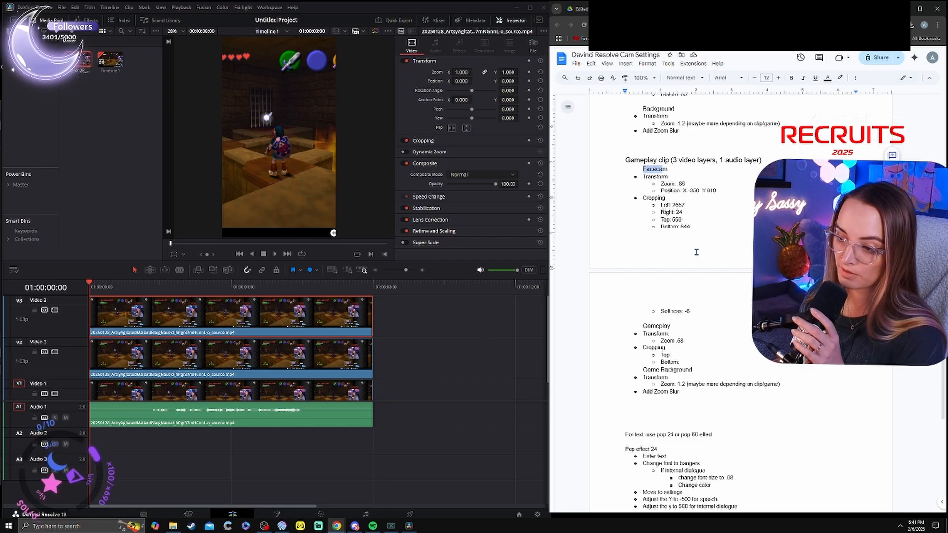
pyautogui.click(521, 280)
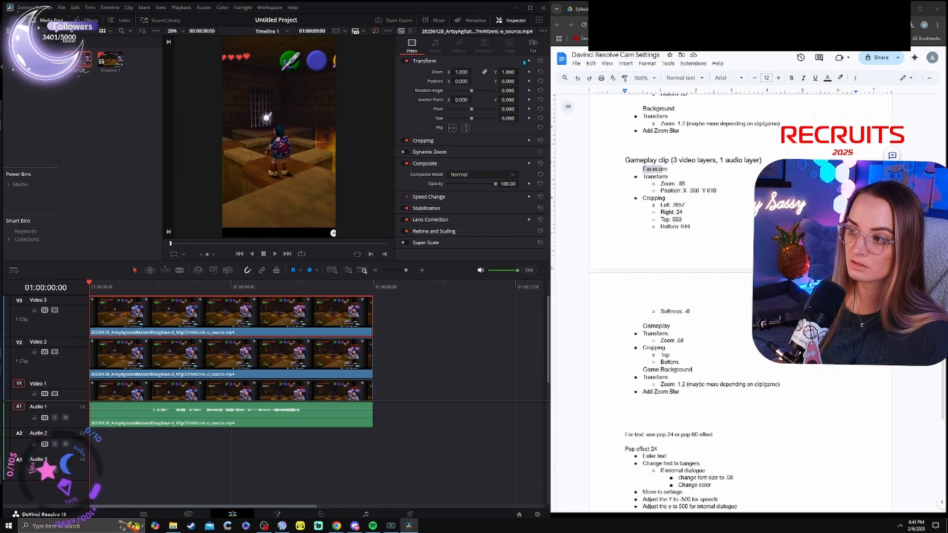
pyautogui.click(530, 9)
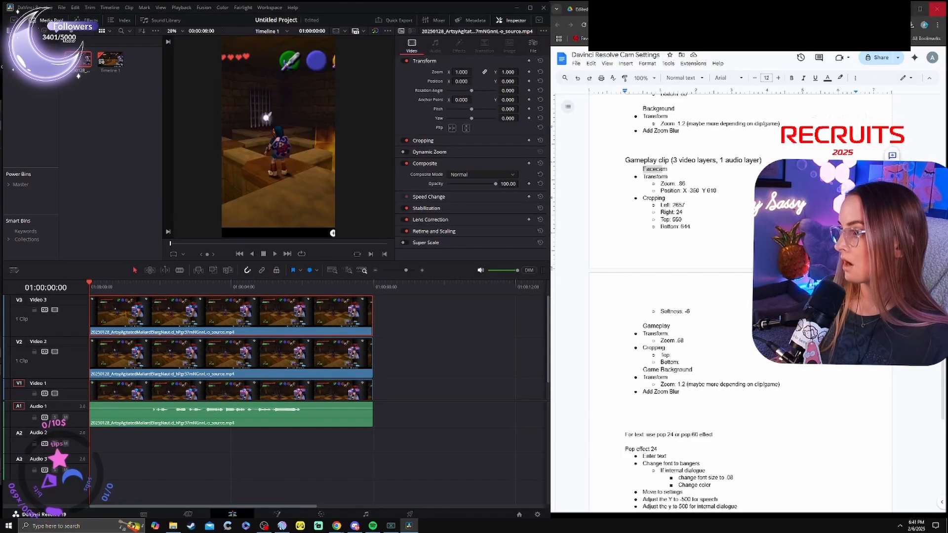
pyautogui.click(928, 5)
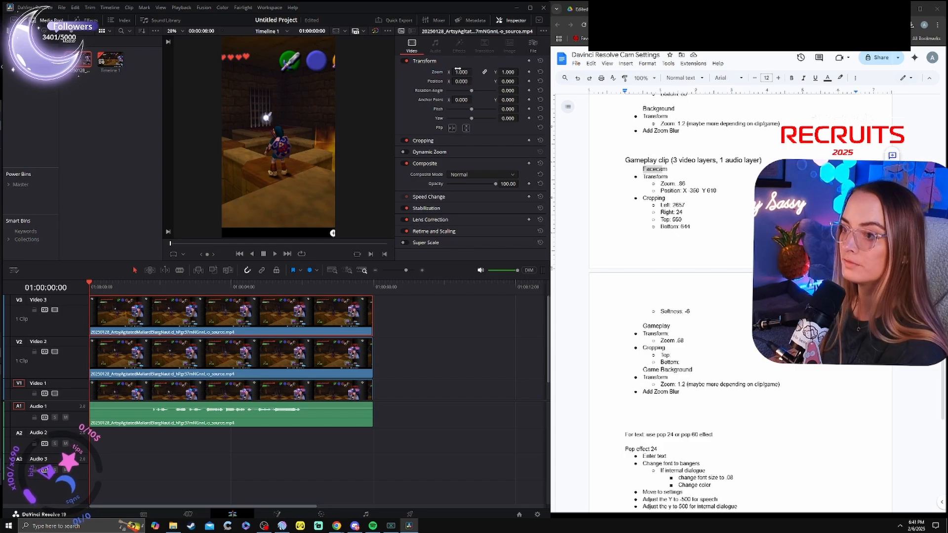
# Try scaling the Video 3 clip with its X and Y zoom linked and unlinked, resetting the zoom and restoring the link.
pyautogui.moveTo(468, 73); pyautogui.dragTo(559, 258)
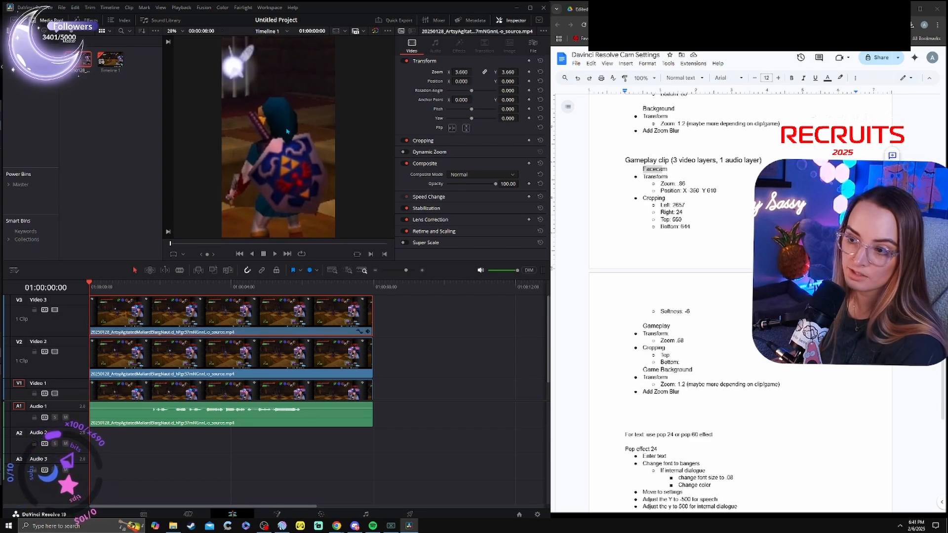
pyautogui.click(540, 72)
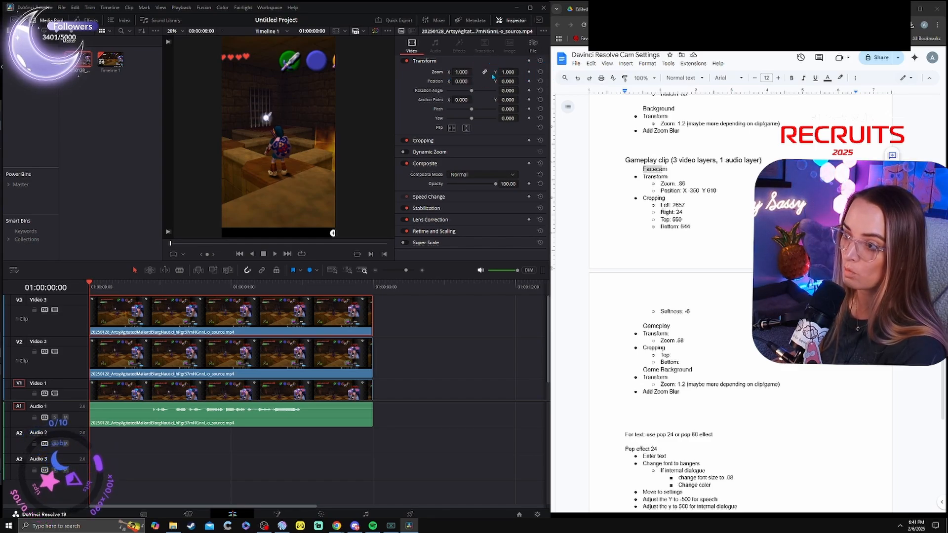
pyautogui.click(485, 72)
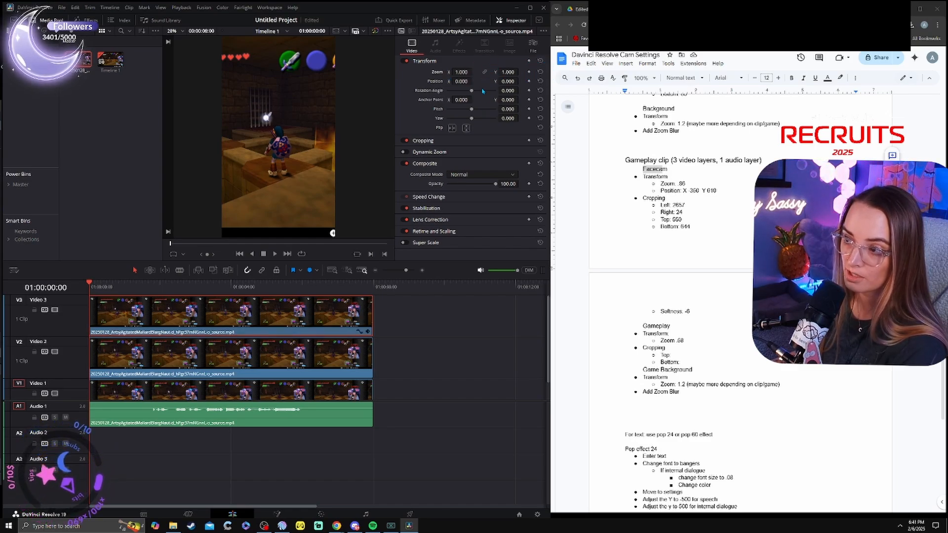
pyautogui.moveTo(463, 73)
pyautogui.mouseDown()
pyautogui.moveTo(437, 73)
pyautogui.moveTo(474, 72)
pyautogui.moveTo(415, 73)
pyautogui.moveTo(472, 72)
pyautogui.mouseUp()
pyautogui.click(541, 72)
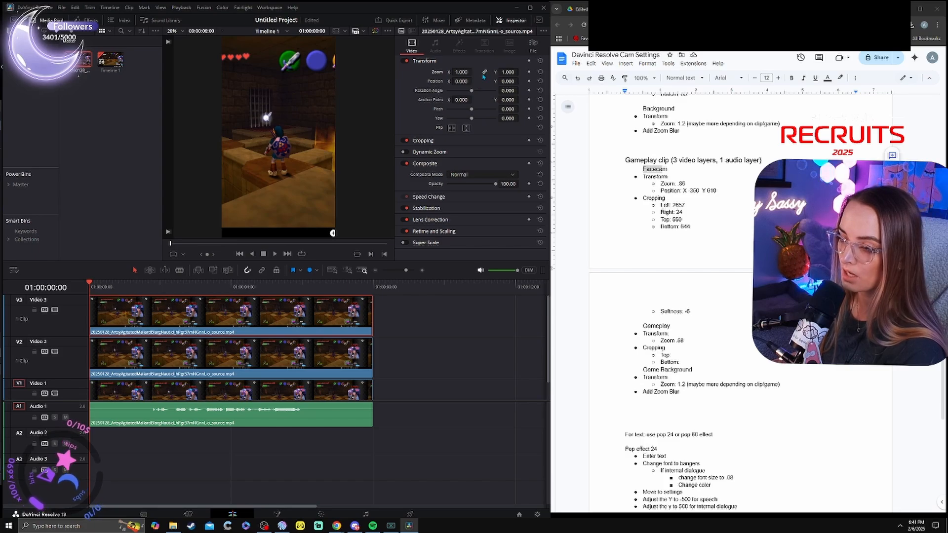
pyautogui.click(484, 72)
# Set the linked zoom of the Video 3 facecam clip to .86.
pyautogui.click(462, 73)
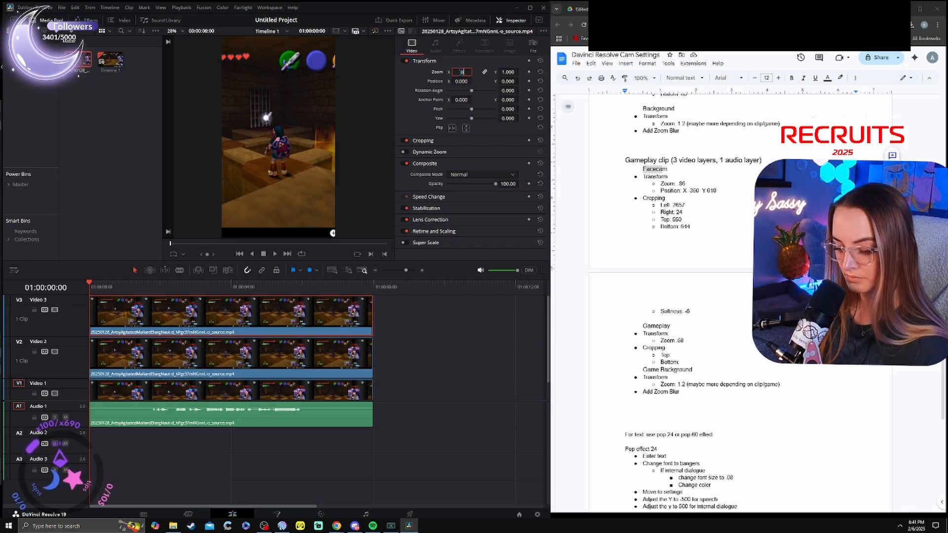
pyautogui.write('.86')
pyautogui.press('Return')
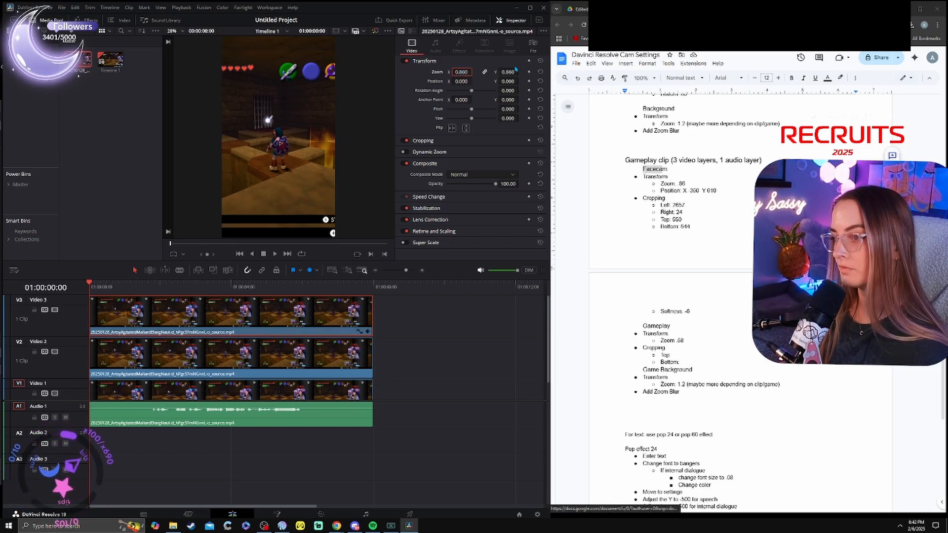
# Try shifting the Video 3 facecam clip horizontally and vertically, and reset its position.
pyautogui.click(460, 82)
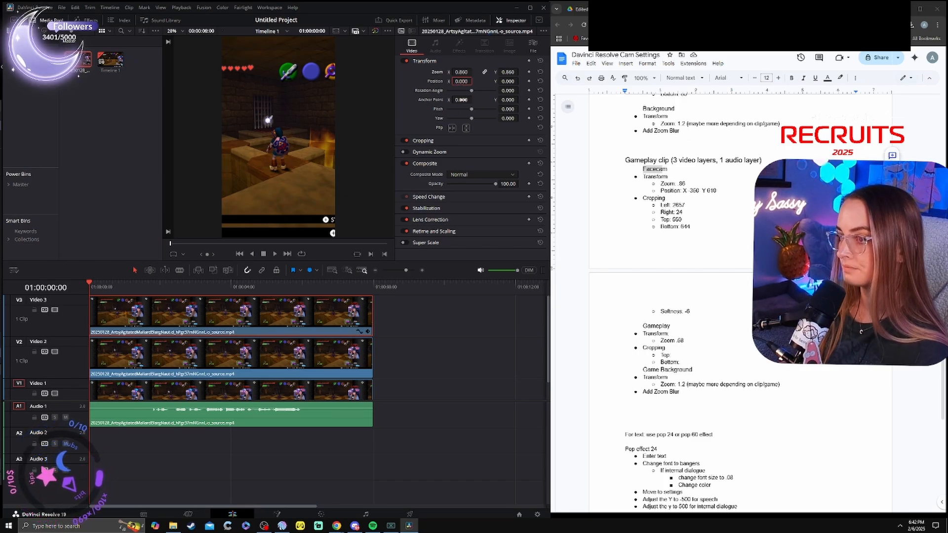
pyautogui.moveTo(468, 82); pyautogui.dragTo(521, 81)
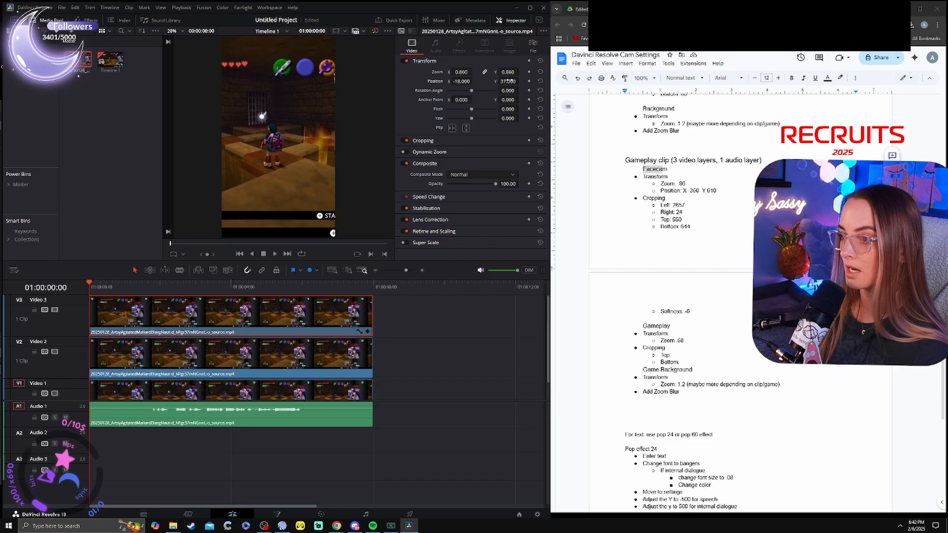
pyautogui.click(540, 81)
# Set the Video 3 facecam clip's position to X -350 and Y 610.
pyautogui.click(460, 81)
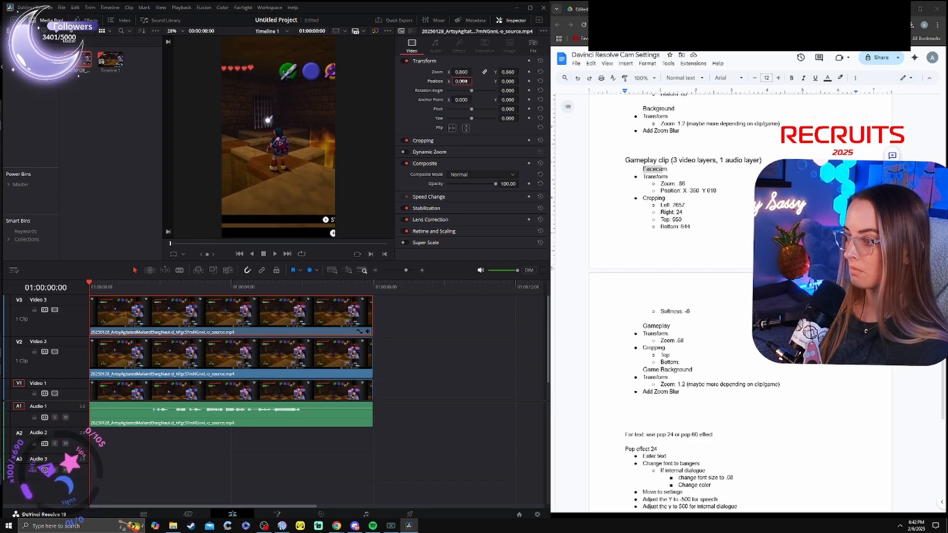
pyautogui.write('-3')
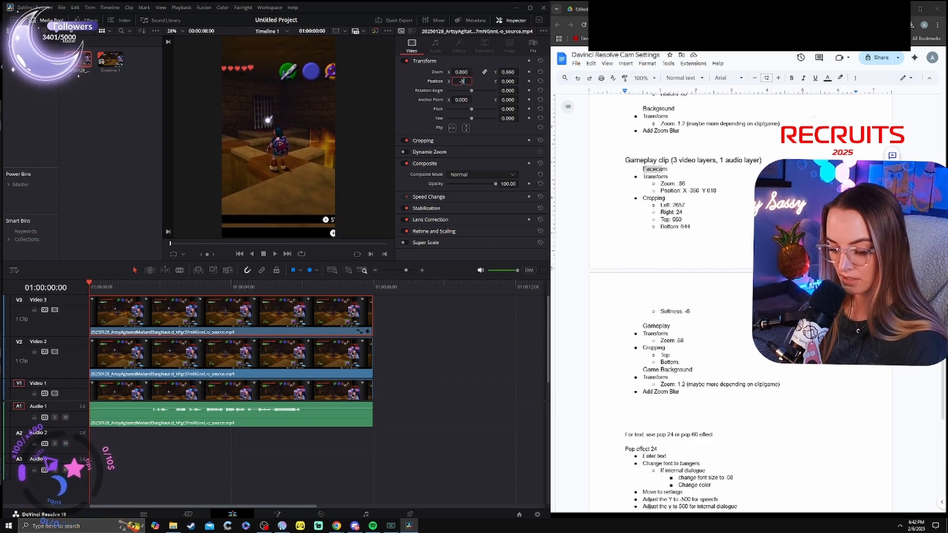
pyautogui.write('50')
pyautogui.press('Return')
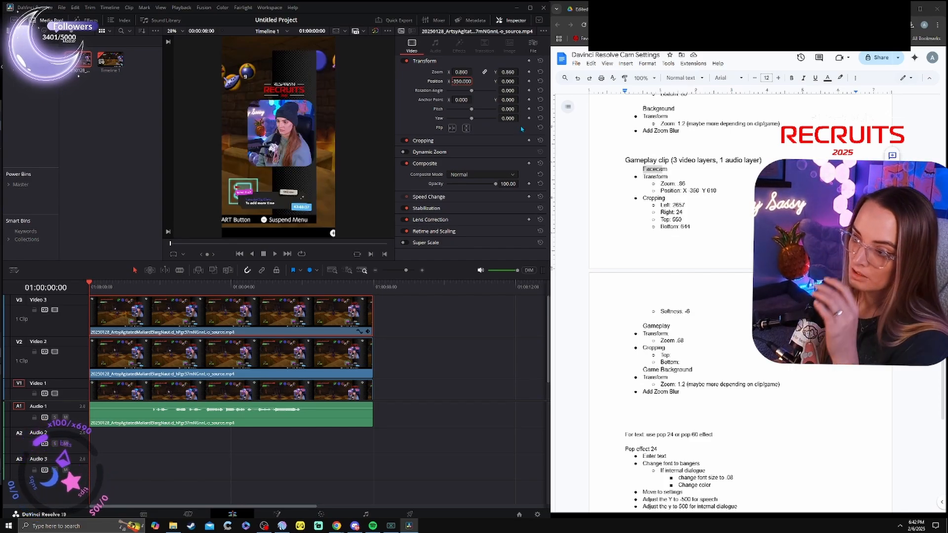
pyautogui.click(509, 81)
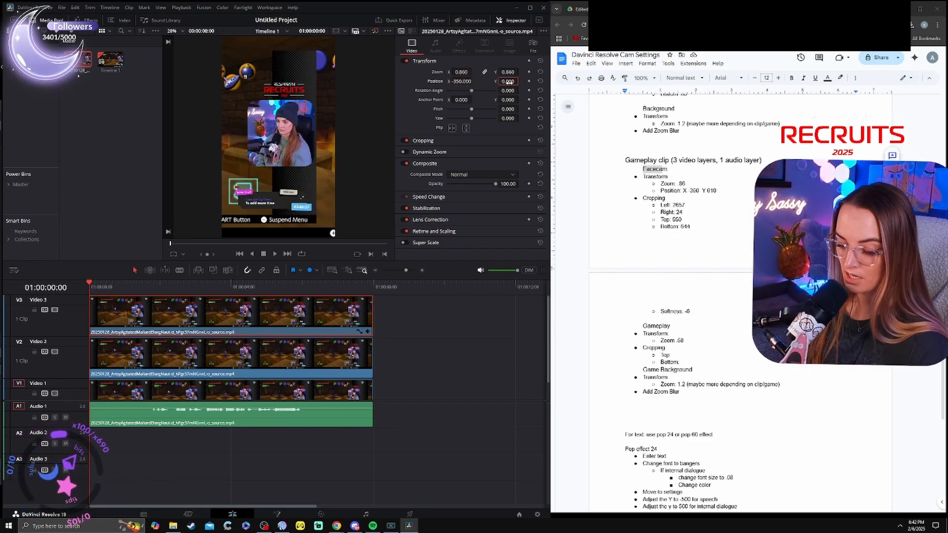
pyautogui.write('610')
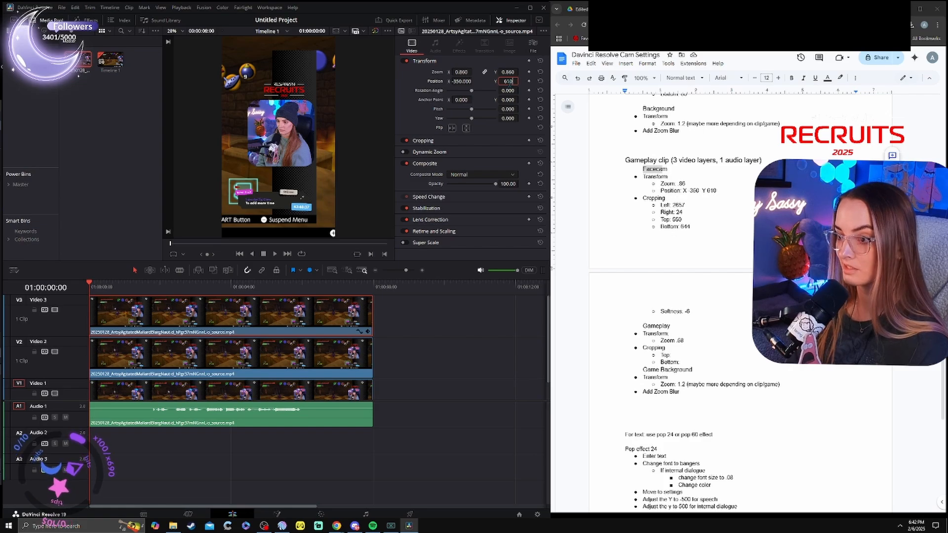
pyautogui.press('Return')
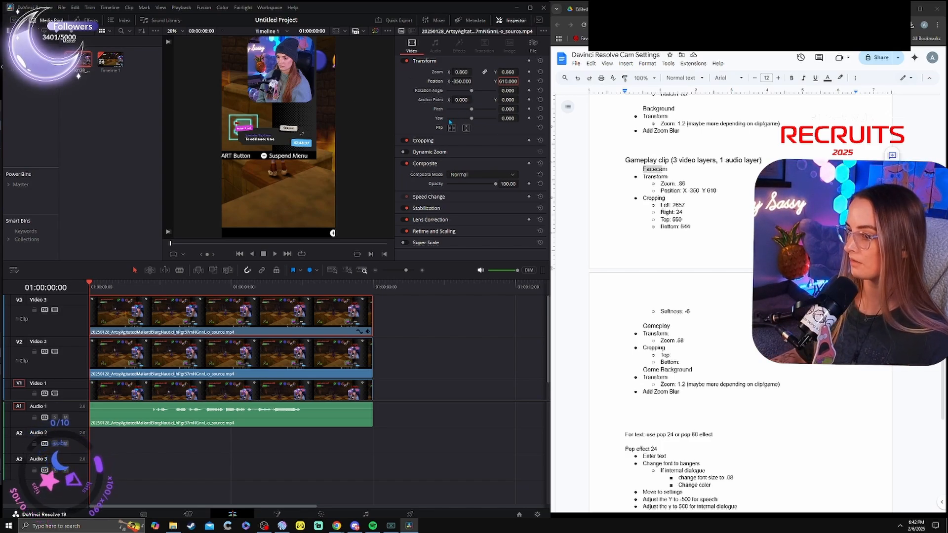
# Crop the Video 3 facecam clip by 2657 on the left and 24 on the right.
pyautogui.click(424, 141)
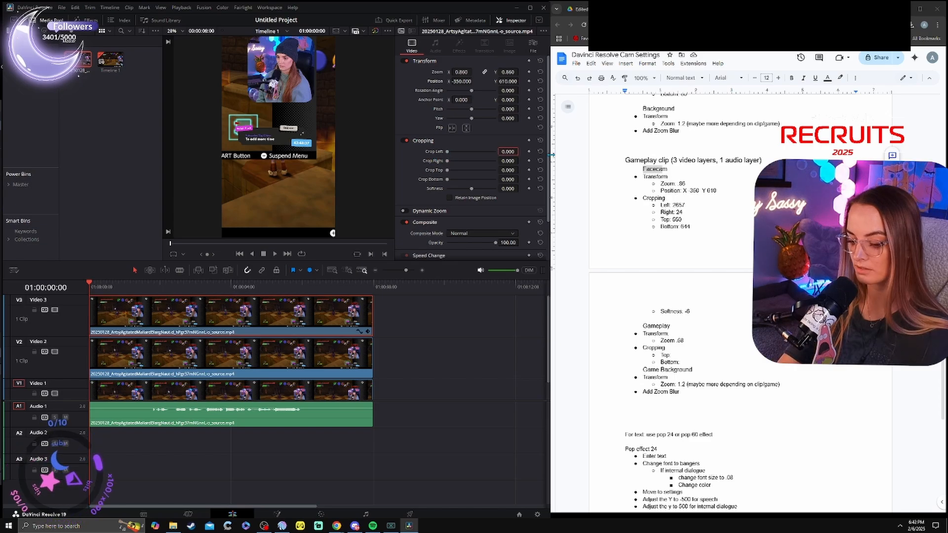
pyautogui.write('2')
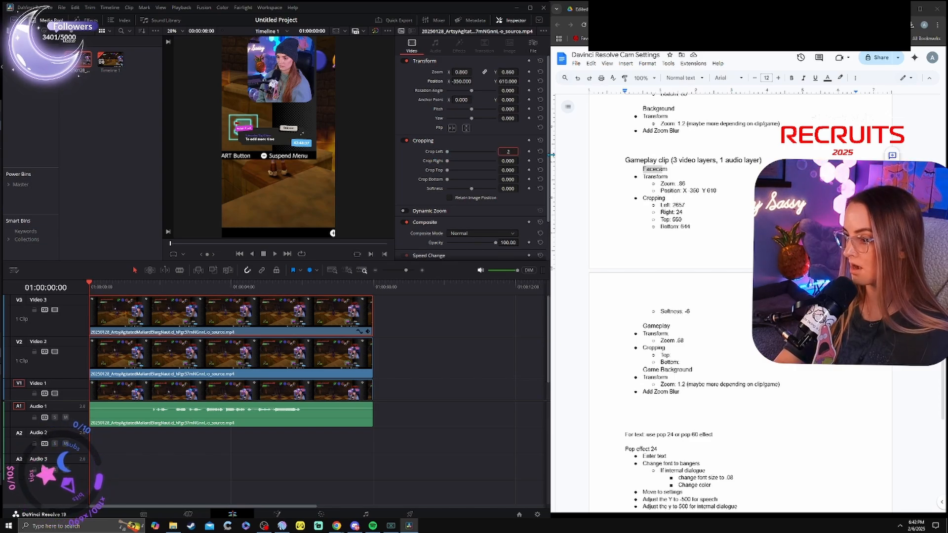
pyautogui.write('65')
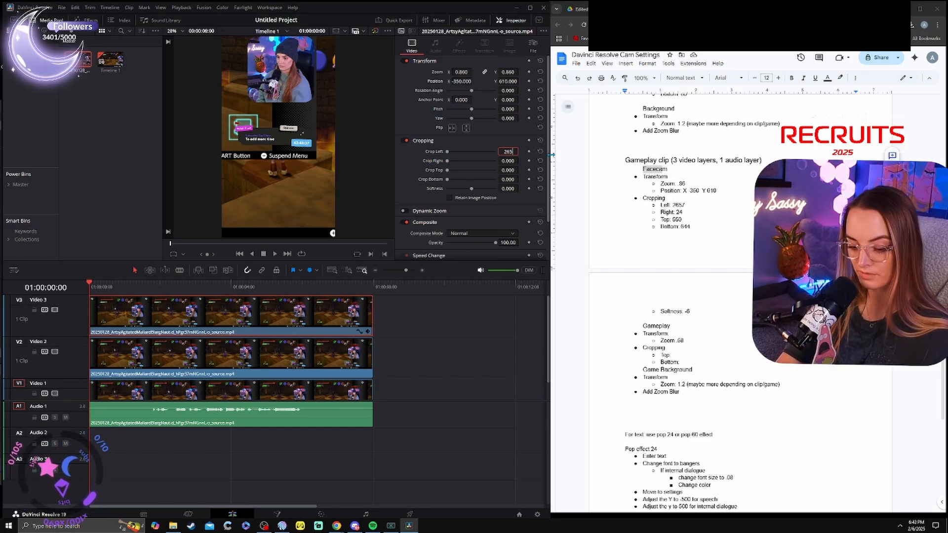
pyautogui.write('7')
pyautogui.press('Return')
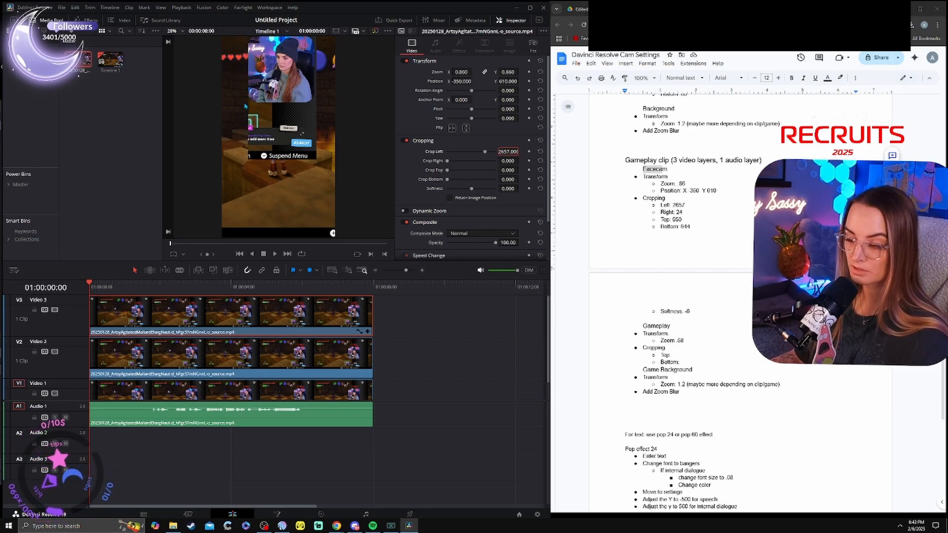
pyautogui.click(508, 161)
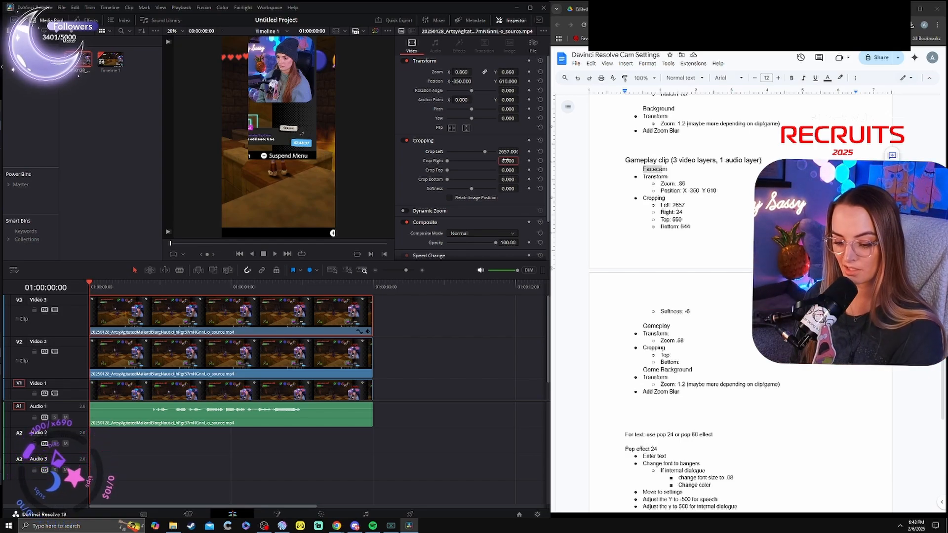
pyautogui.write('24')
pyautogui.press('Return')
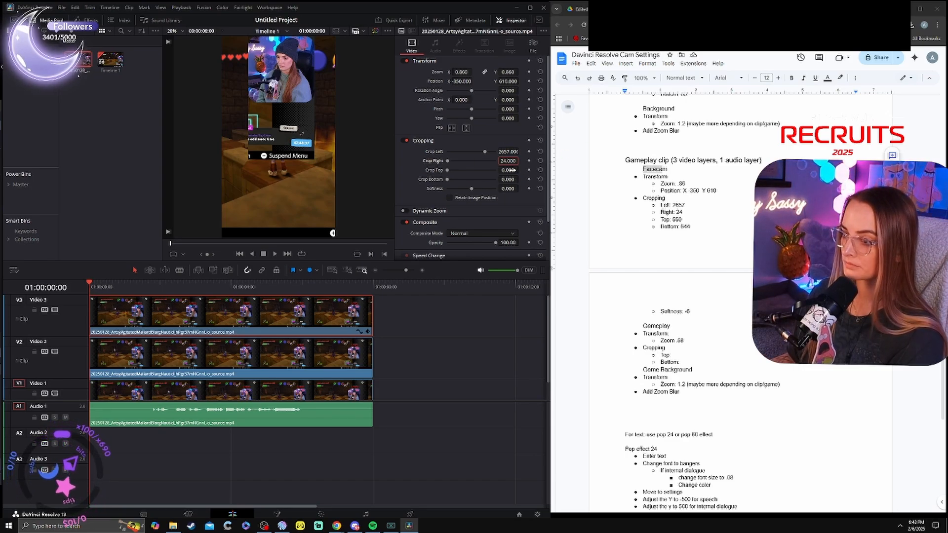
# Crop the Video 3 facecam clip by 550 at the top and 634 at the bottom.
pyautogui.click(510, 169)
pyautogui.write('550')
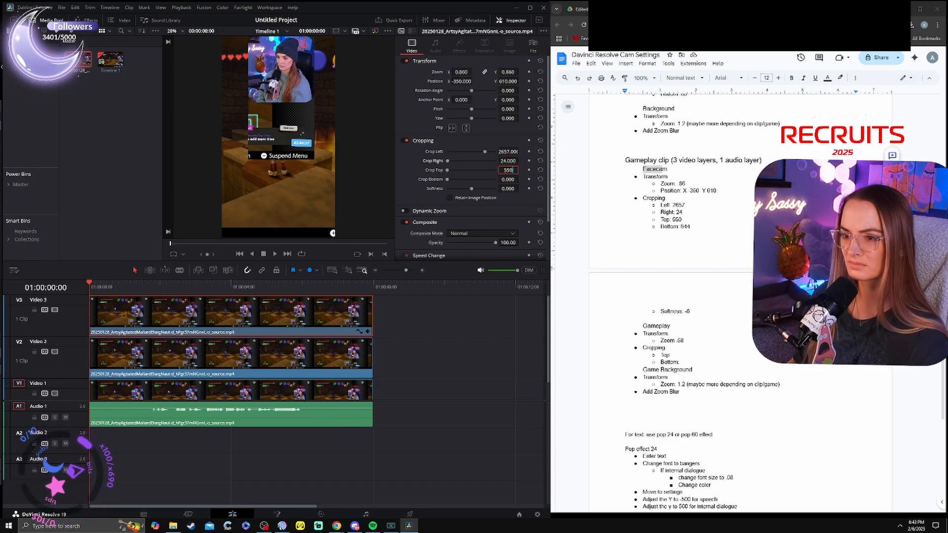
pyautogui.press('Return')
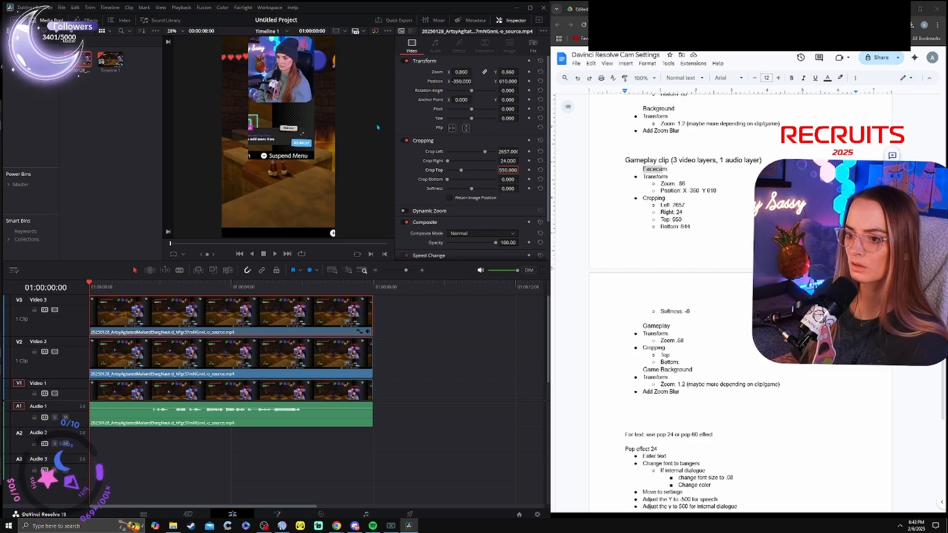
pyautogui.scroll(-2, 371, 122)
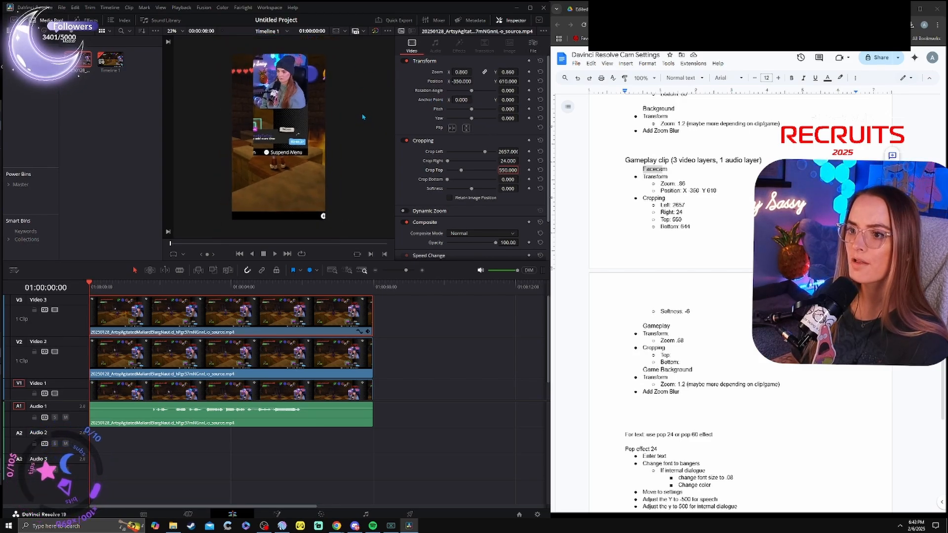
pyautogui.scroll(1, 363, 117)
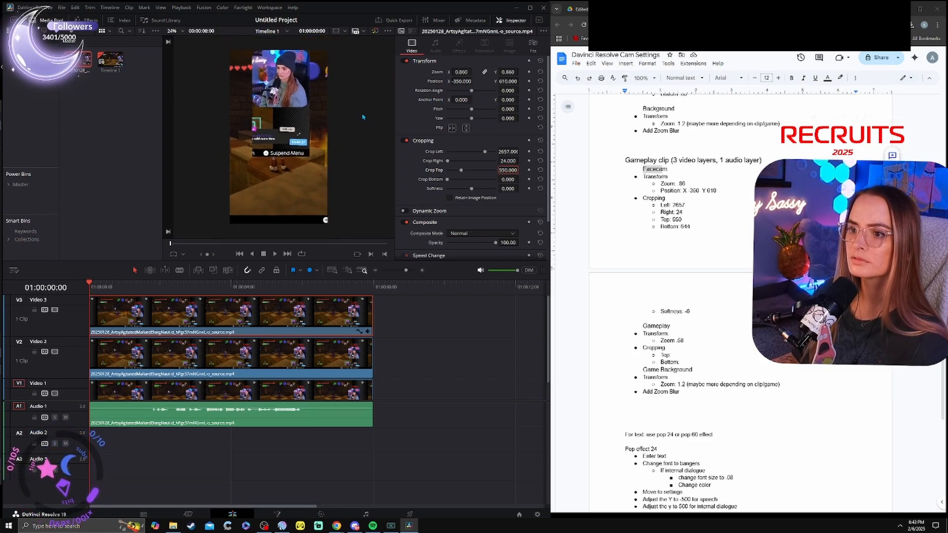
pyautogui.click(508, 178)
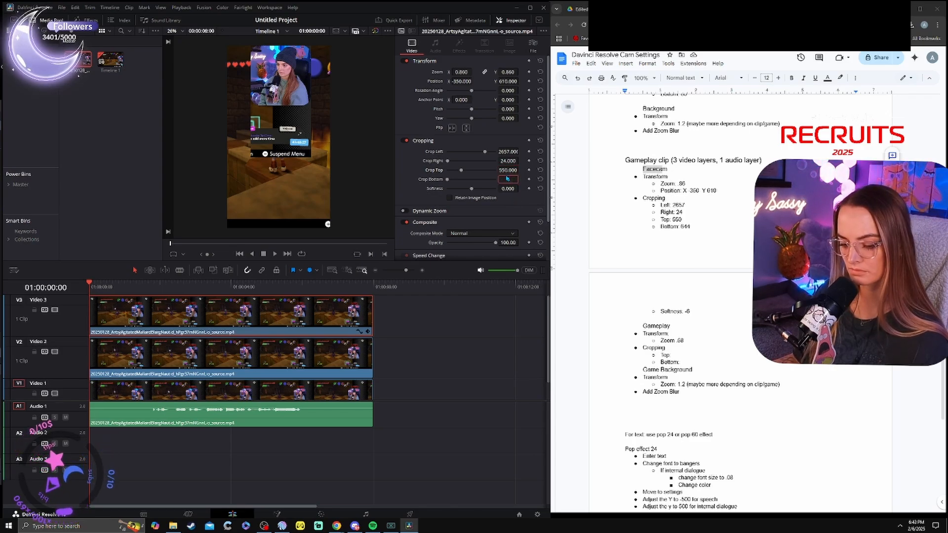
pyautogui.write('634')
pyautogui.press('Return')
# Make the viewer area taller with a larger preview, and give the three video tracks more room above the audio tracks.
pyautogui.moveTo(312, 262); pyautogui.dragTo(345, 282)
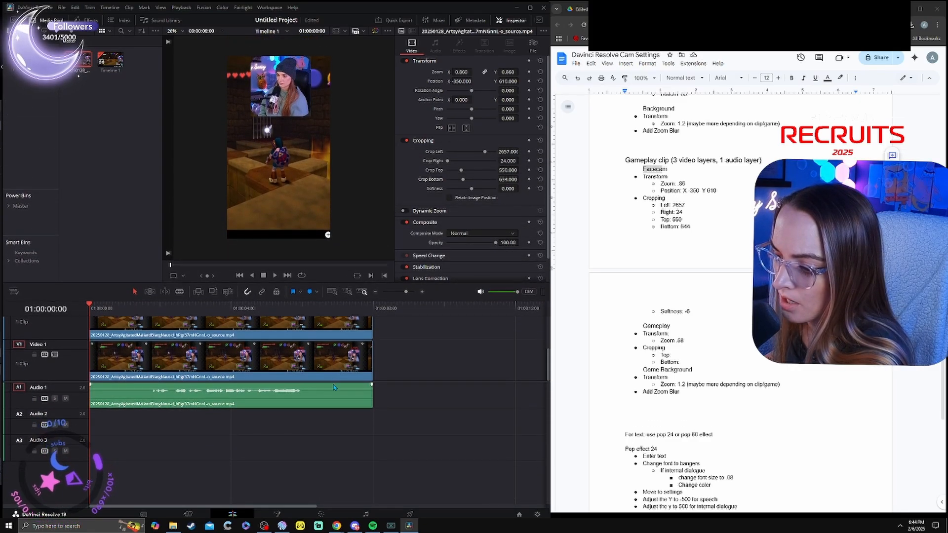
pyautogui.moveTo(332, 382); pyautogui.dragTo(331, 476)
pyautogui.moveTo(292, 283); pyautogui.dragTo(291, 313)
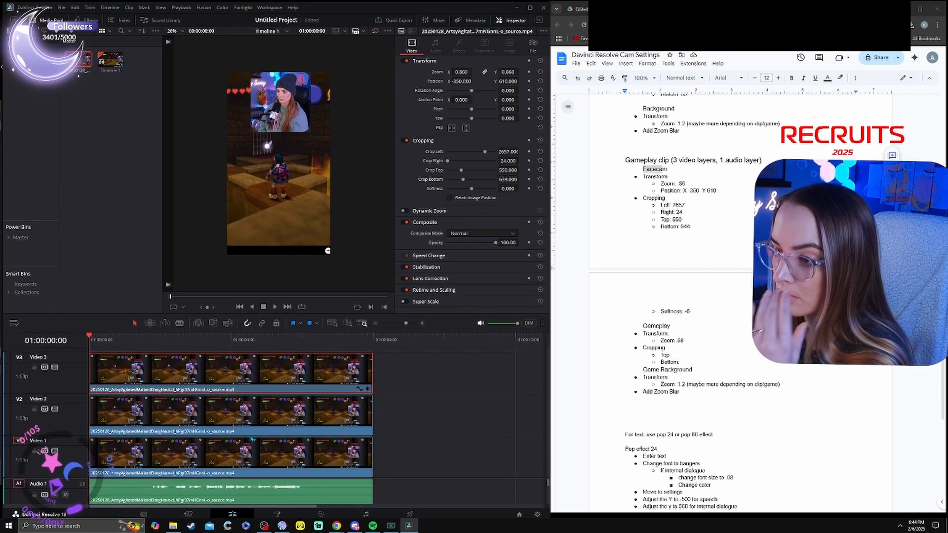
pyautogui.scroll(1, 312, 201)
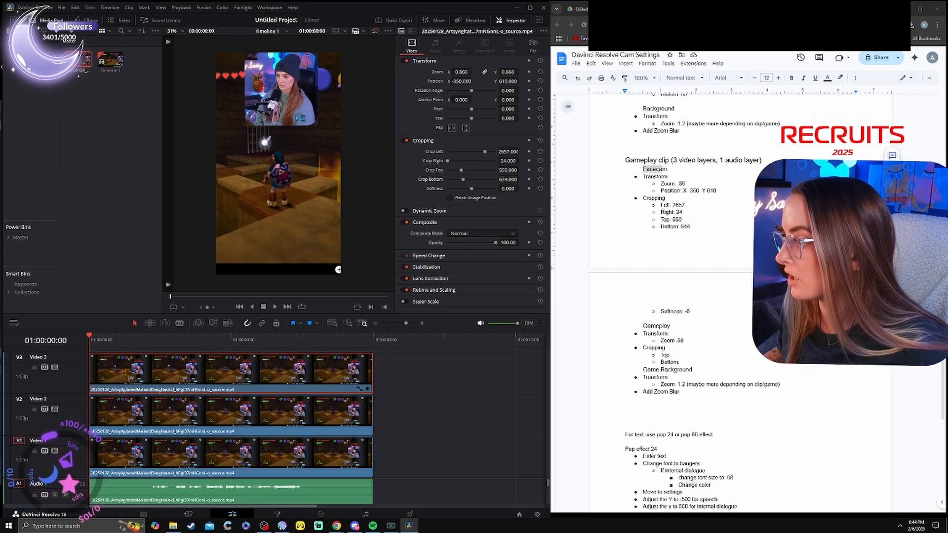
# Set the Video 3 facecam clip's crop softness to -6 and save the project.
pyautogui.click(510, 196)
pyautogui.write('-6')
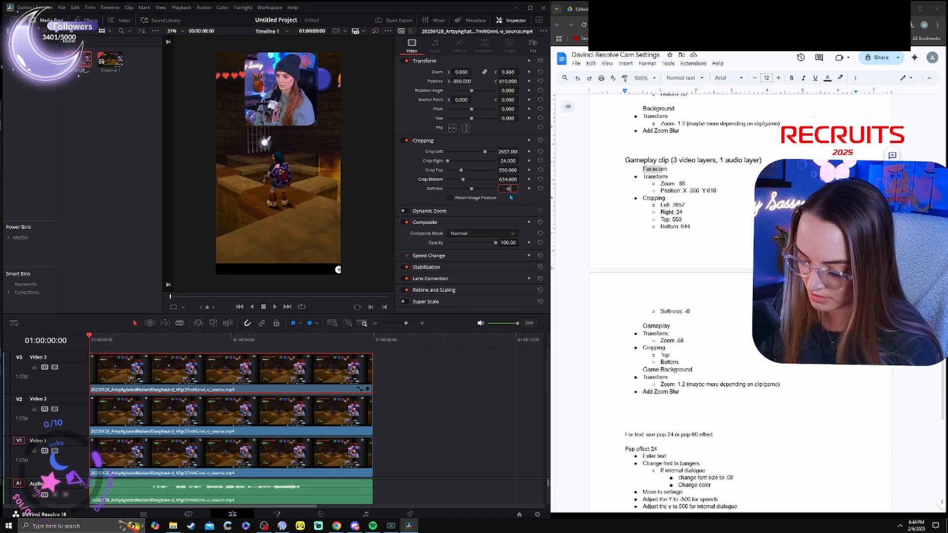
pyautogui.press('Return')
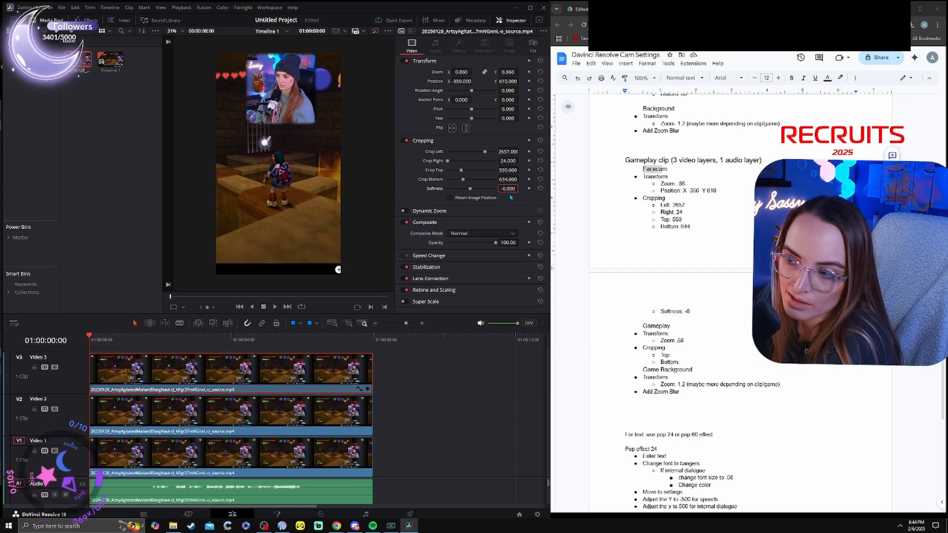
pyautogui.hotkey('ctrl', 's')
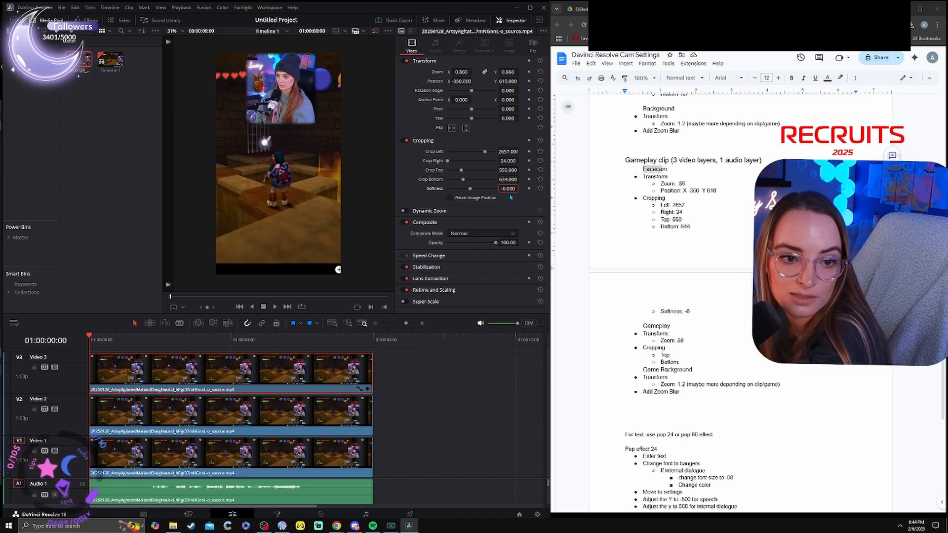
# Set the linked zoom of the Video 2 gameplay clip to .58.
pyautogui.click(281, 421)
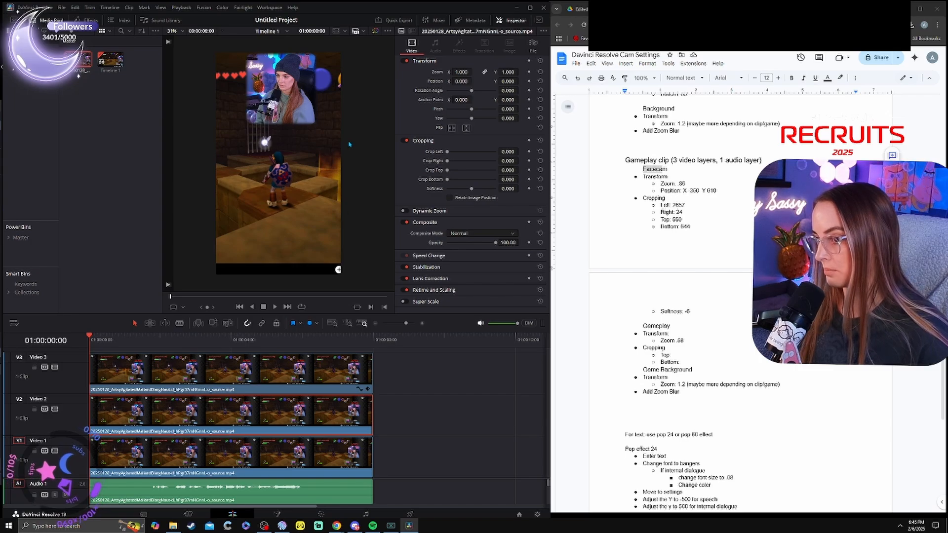
pyautogui.moveTo(460, 72); pyautogui.dragTo(461, 72)
pyautogui.click(461, 72)
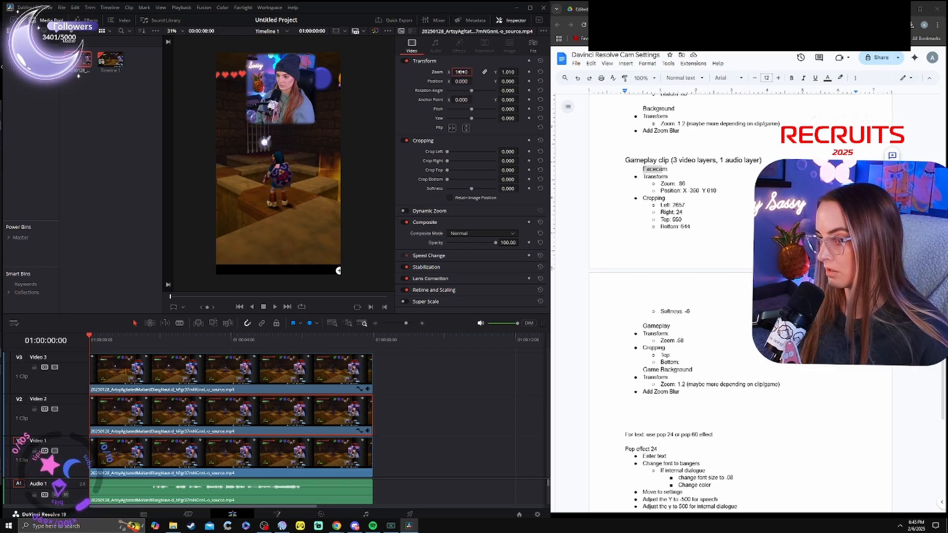
pyautogui.press('BackSpace')
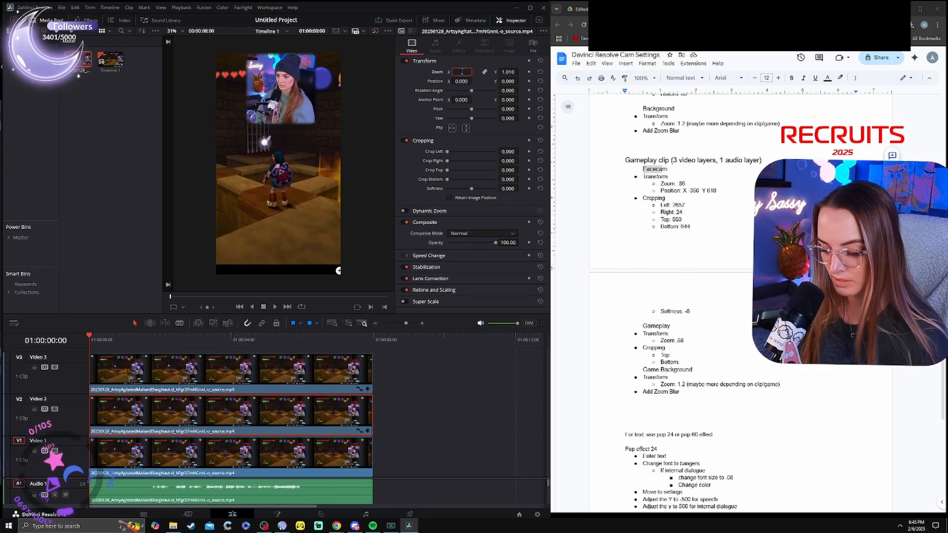
pyautogui.write('.58')
pyautogui.press('Return')
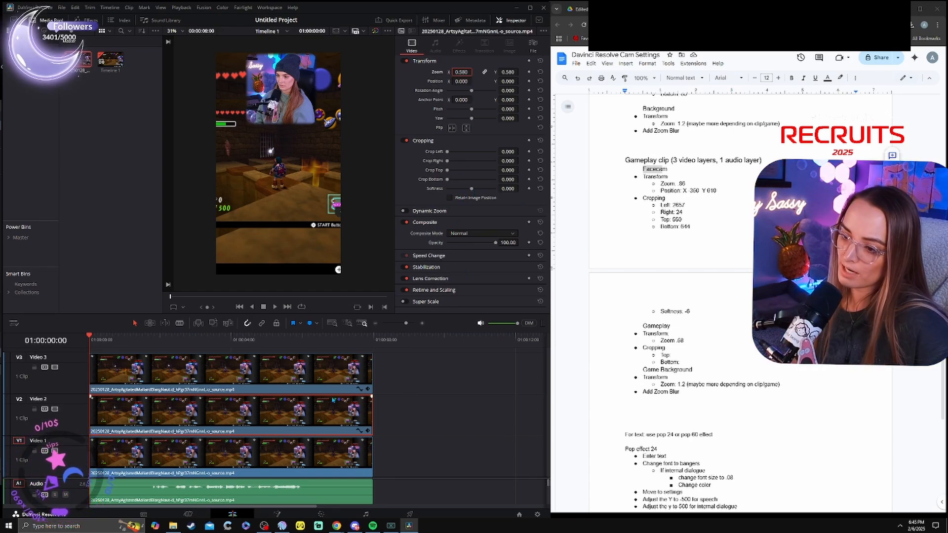
# Crop the bottom of the Video 2 gameplay clip to remove the START button bar.
pyautogui.click(315, 376)
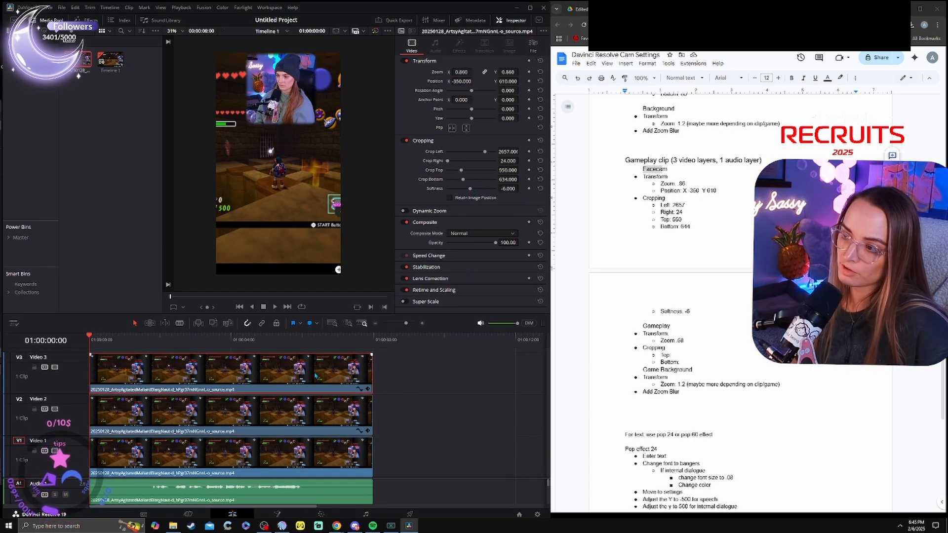
pyautogui.click(309, 450)
pyautogui.click(310, 424)
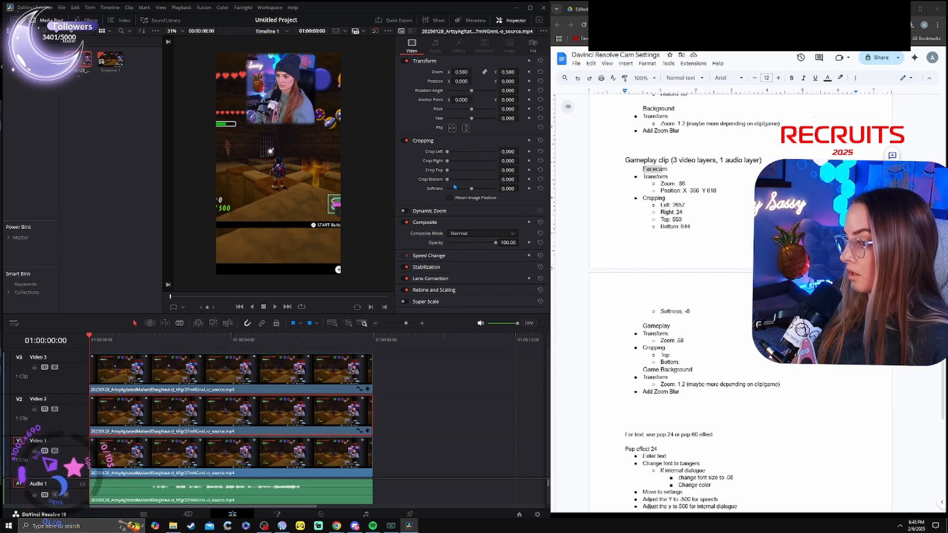
pyautogui.moveTo(447, 179); pyautogui.dragTo(450, 181)
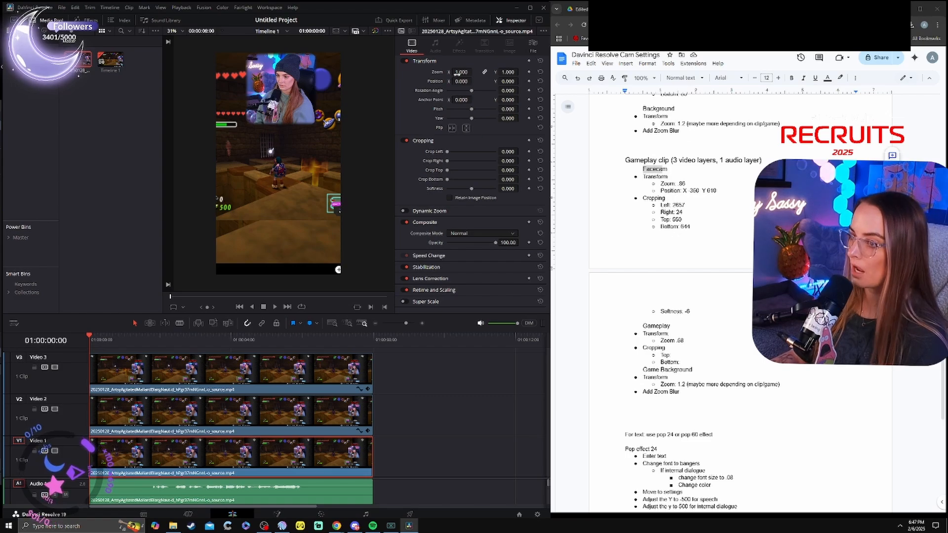
# Set the linked zoom of the Video 1 background clip to 1.2 and return the playhead to the timeline's start.
pyautogui.moveTo(461, 72); pyautogui.dragTo(464, 73)
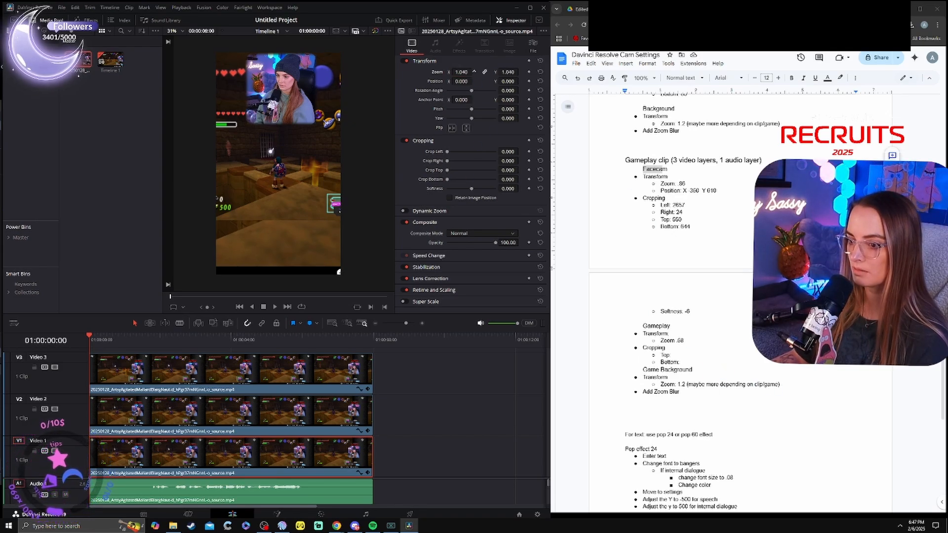
pyautogui.click(424, 514)
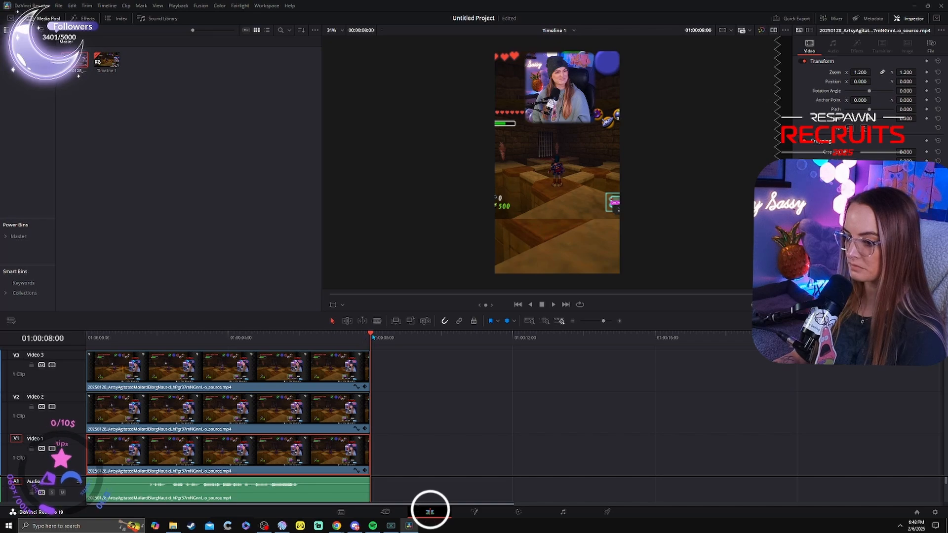
pyautogui.moveTo(371, 336); pyautogui.dragTo(88, 336)
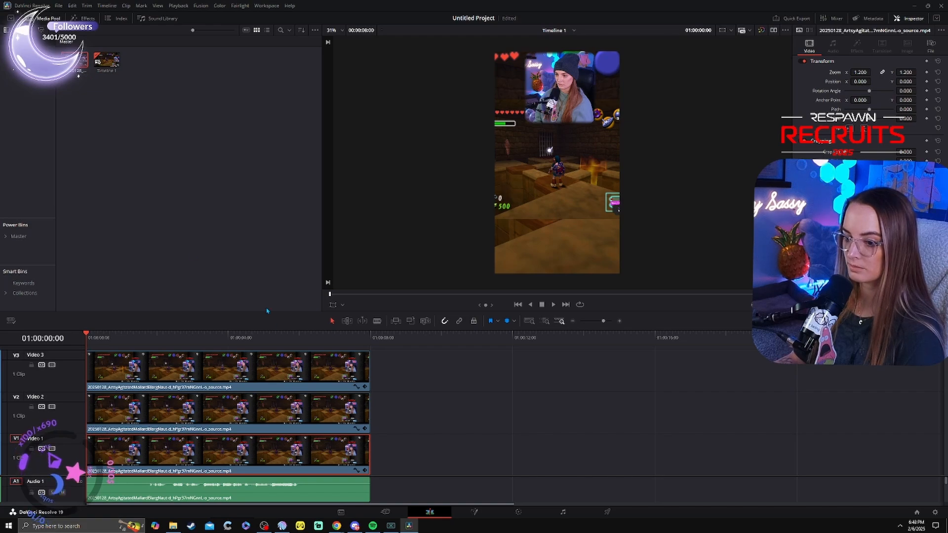
# Apply the Zoom Blur effect to the background clip on Video 1.
pyautogui.click(83, 19)
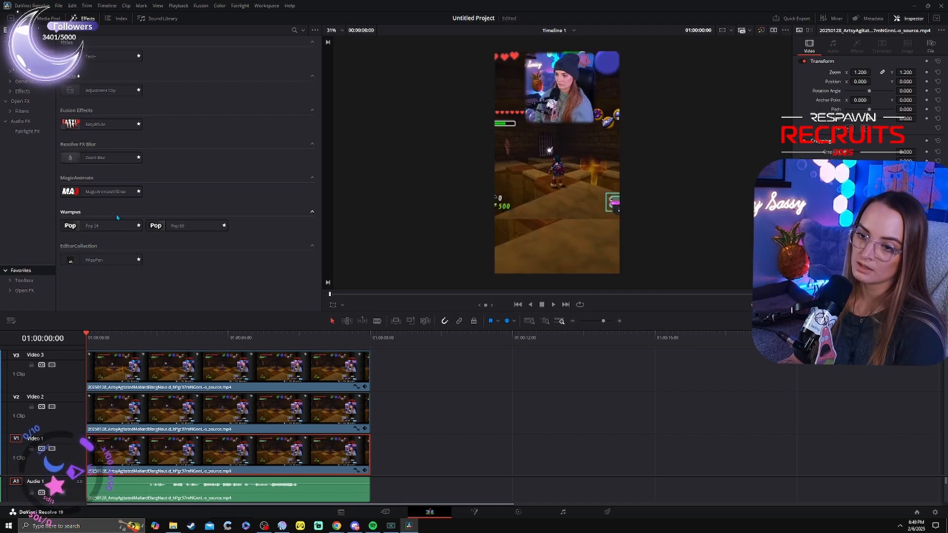
pyautogui.moveTo(99, 157); pyautogui.dragTo(257, 457)
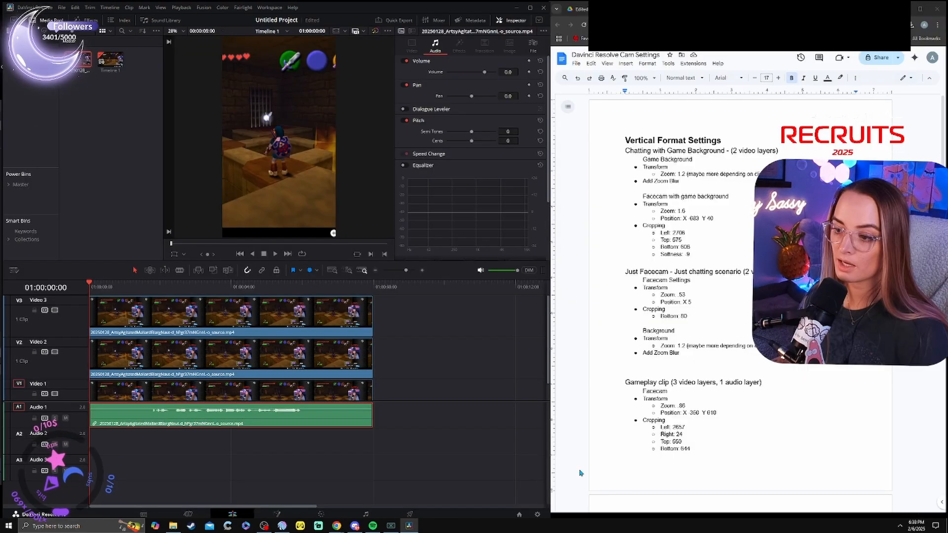
# Deselect the audio clip and maximize the editor window.
pyautogui.click(368, 483)
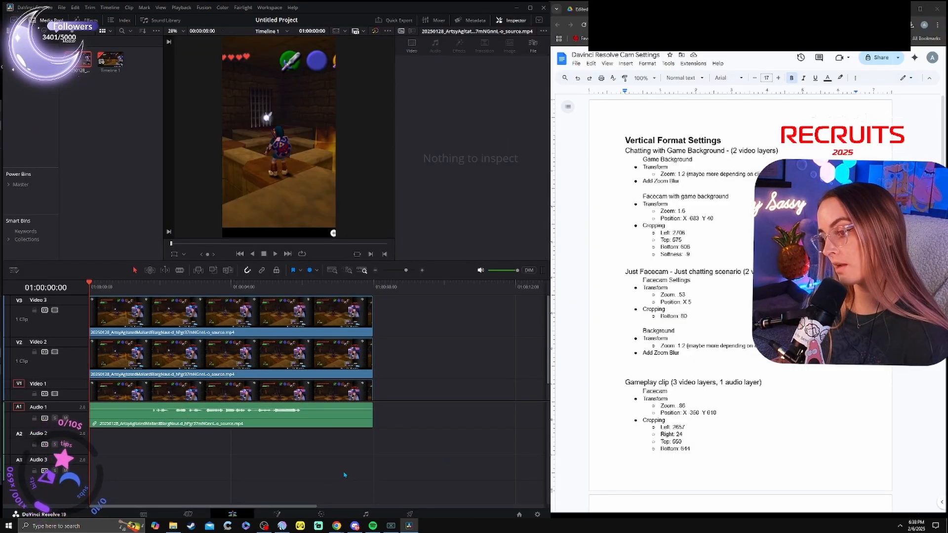
pyautogui.click(530, 7)
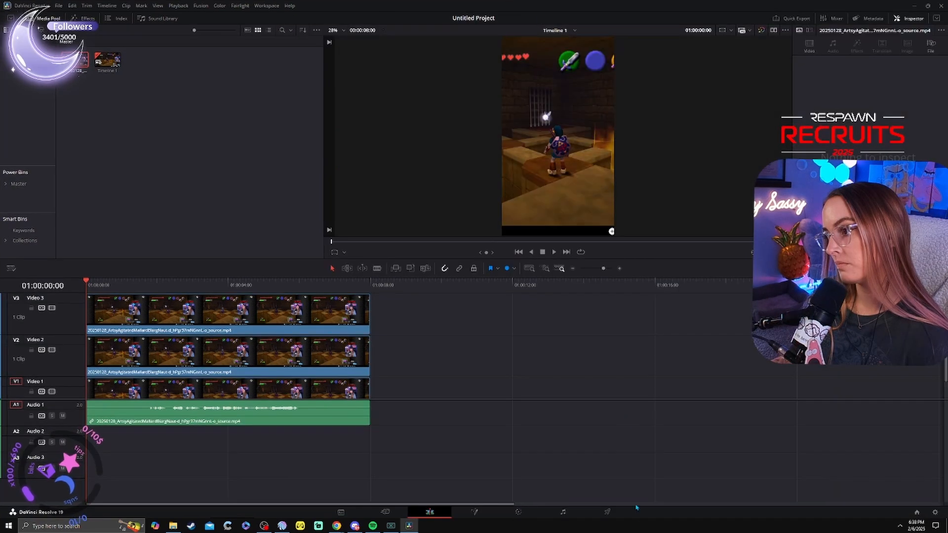
# Select all the stacked video clips and their audio and trim their start to 01:00:01:10.
pyautogui.moveTo(358, 450); pyautogui.dragTo(277, 402)
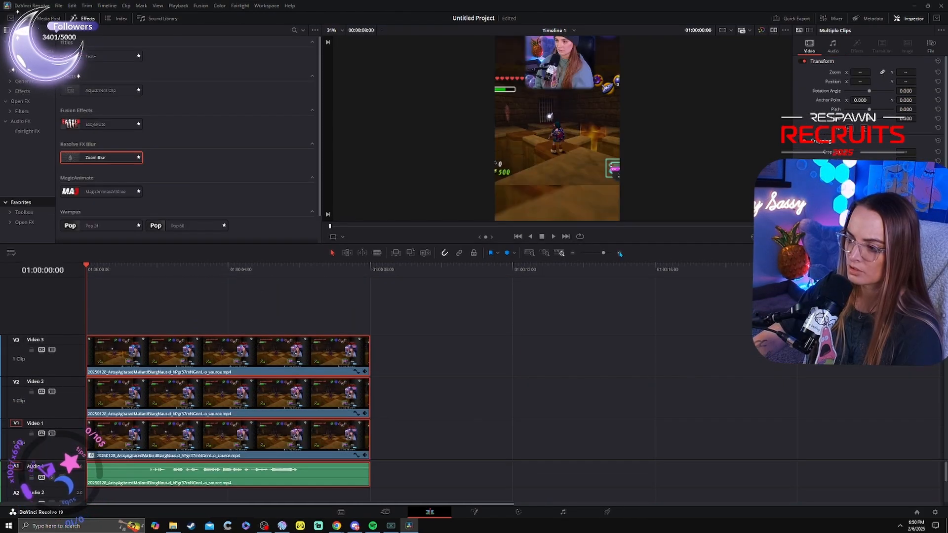
pyautogui.click(620, 254)
pyautogui.click(620, 254)
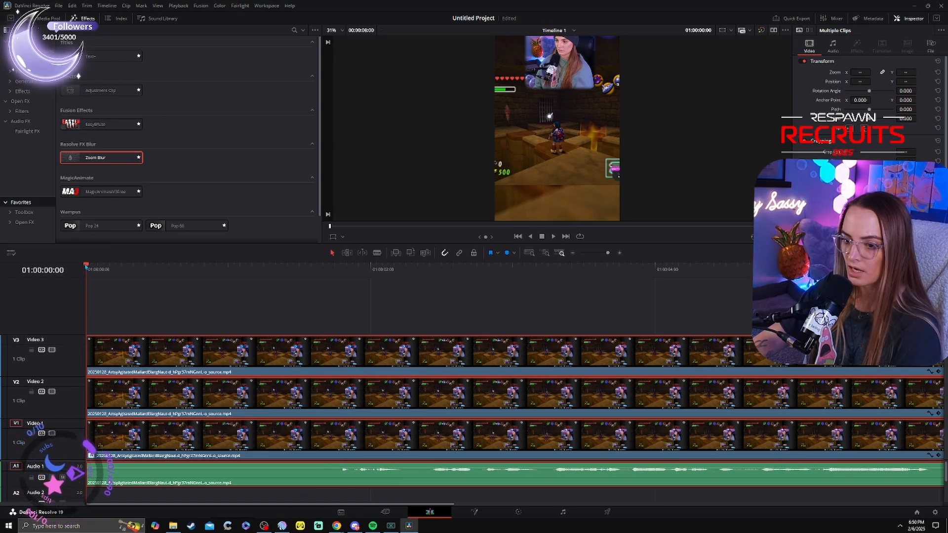
pyautogui.moveTo(86, 269); pyautogui.dragTo(341, 339)
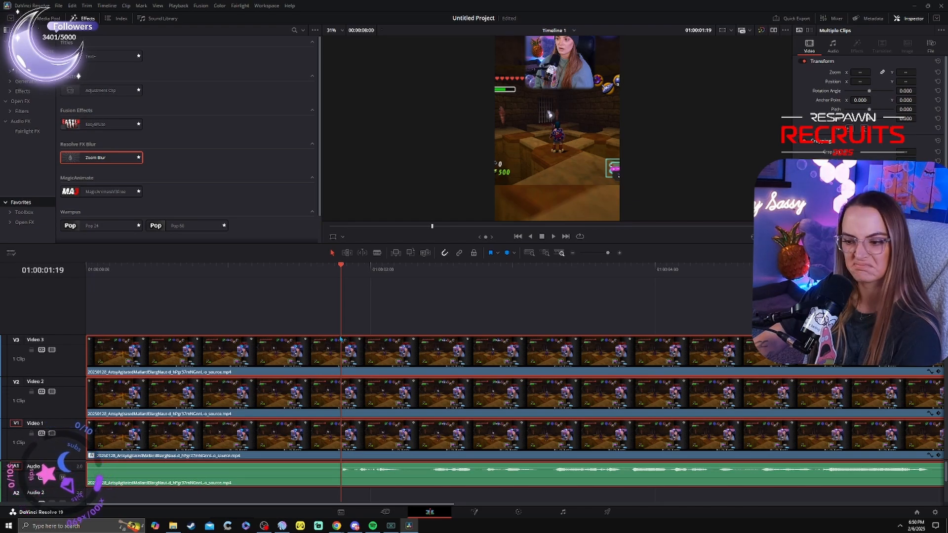
pyautogui.moveTo(341, 339); pyautogui.dragTo(287, 339)
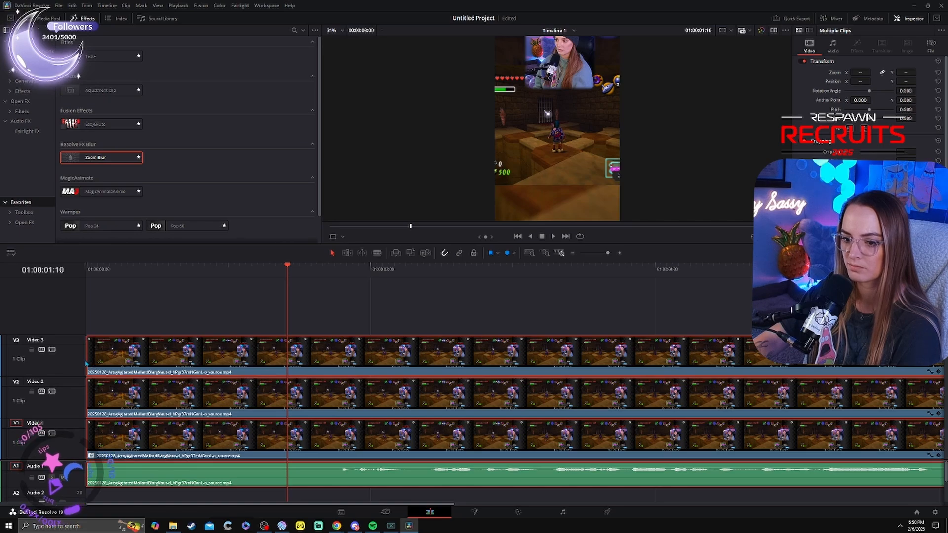
pyautogui.moveTo(87, 364); pyautogui.dragTo(288, 362)
pyautogui.scroll(-2, 324, 489)
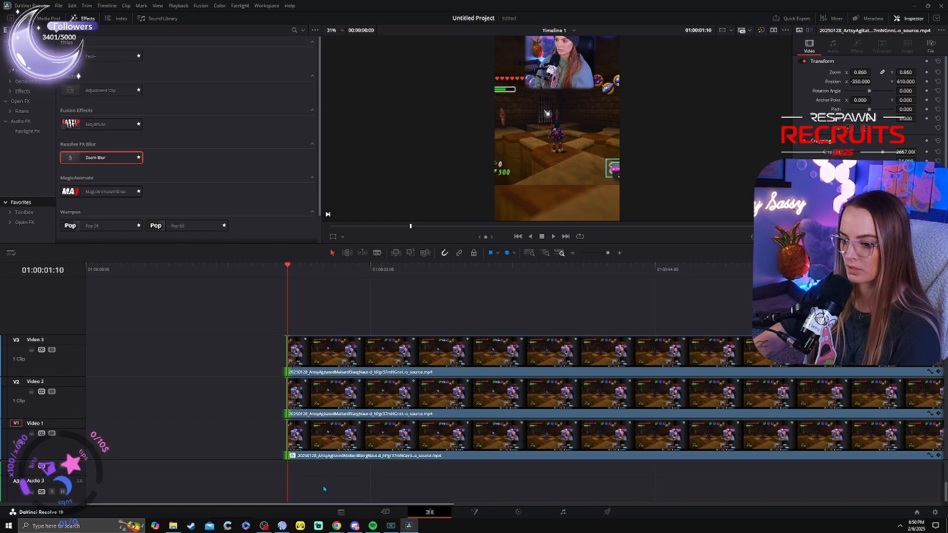
pyautogui.scroll(2, 324, 487)
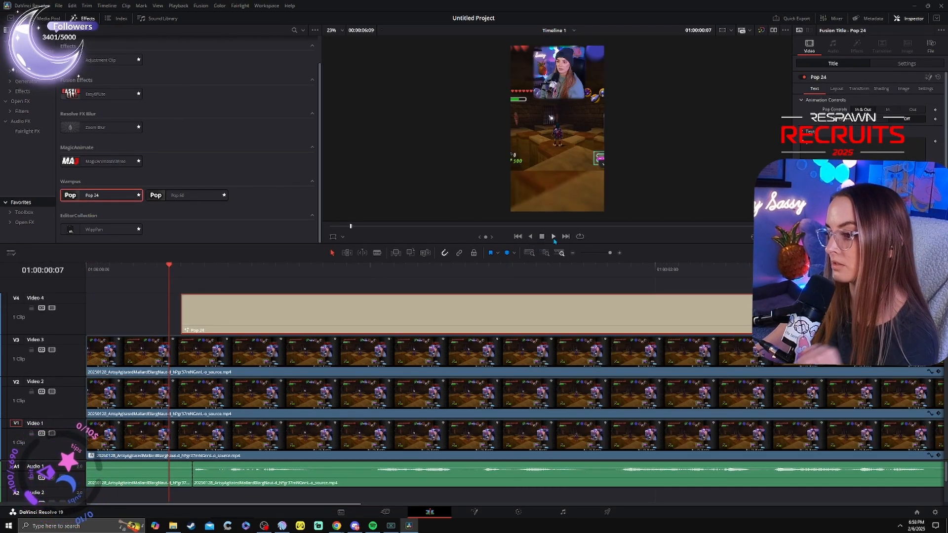
# Stop playback and split the Pop 24 title on Video 4 at 01:00:00:19.
pyautogui.click(542, 237)
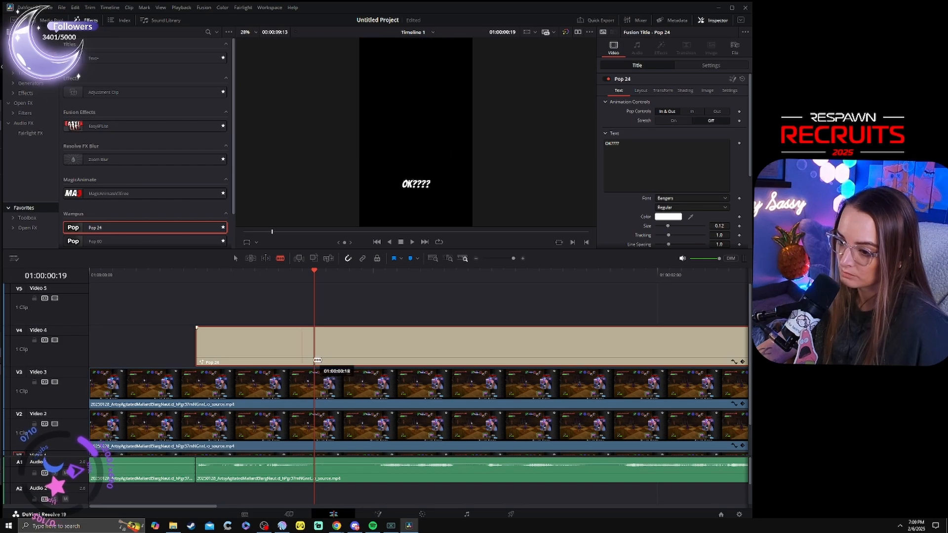
pyautogui.click(317, 360)
pyautogui.click(236, 258)
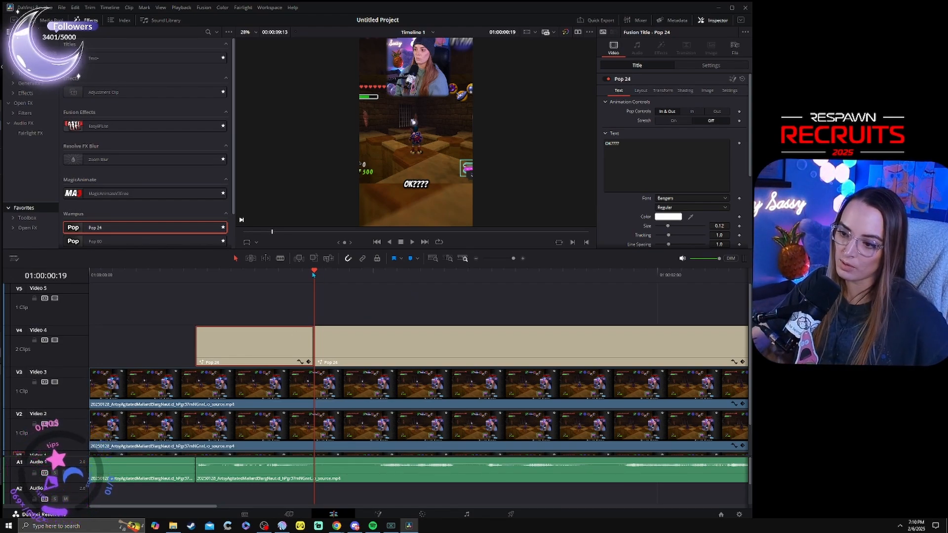
# Move the second Pop 24 title piece on Video 4 to start at 01:00:01:00 and activate its text for editing.
pyautogui.moveTo(324, 269); pyautogui.dragTo(409, 270)
pyautogui.click(351, 352)
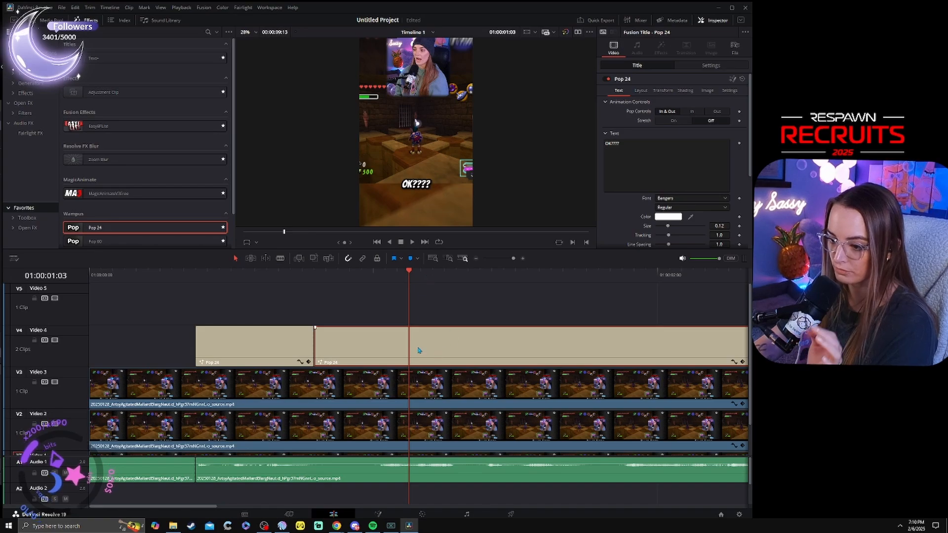
pyautogui.moveTo(438, 351); pyautogui.dragTo(485, 353)
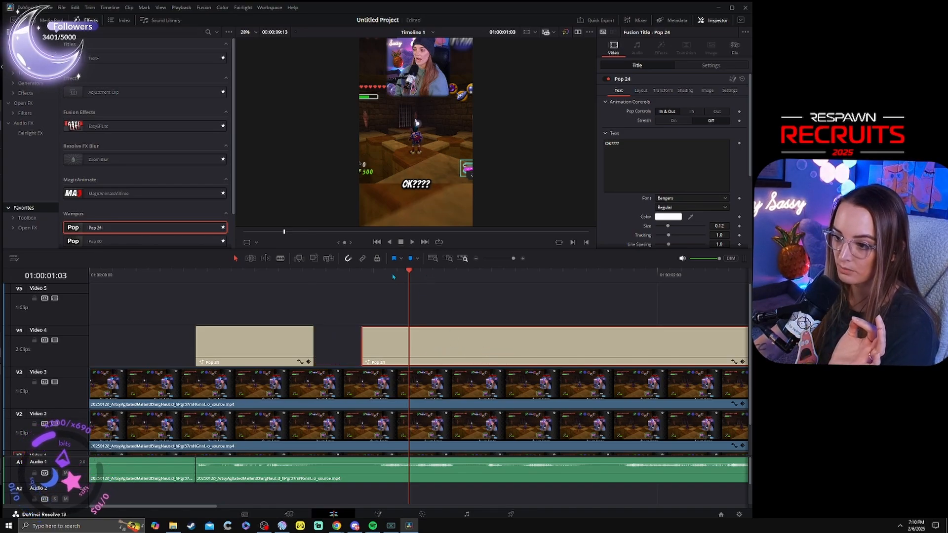
pyautogui.moveTo(409, 271); pyautogui.dragTo(373, 272)
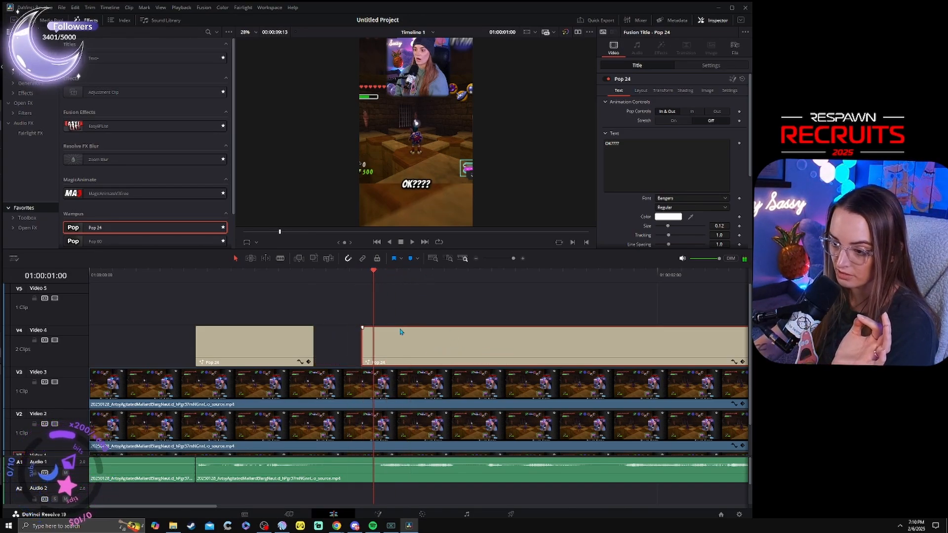
pyautogui.moveTo(400, 360); pyautogui.dragTo(414, 362)
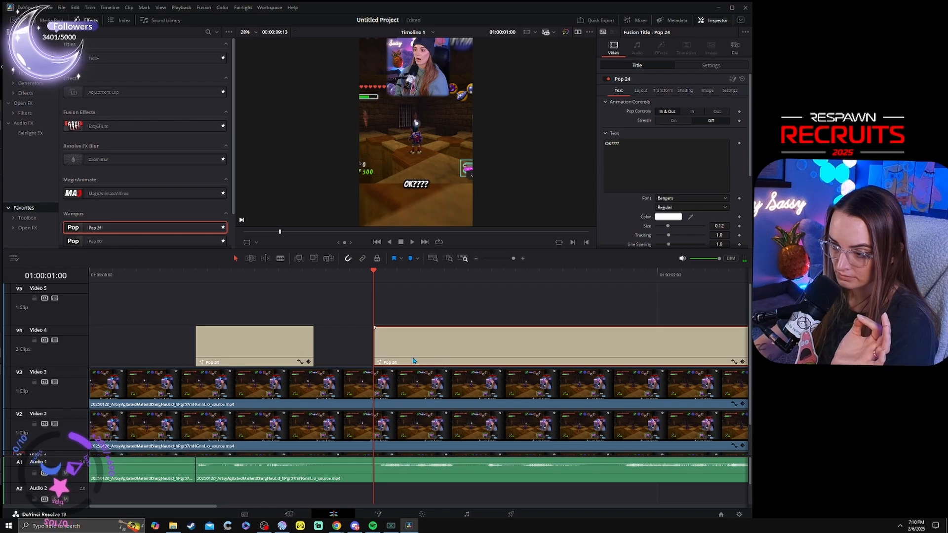
pyautogui.click(631, 150)
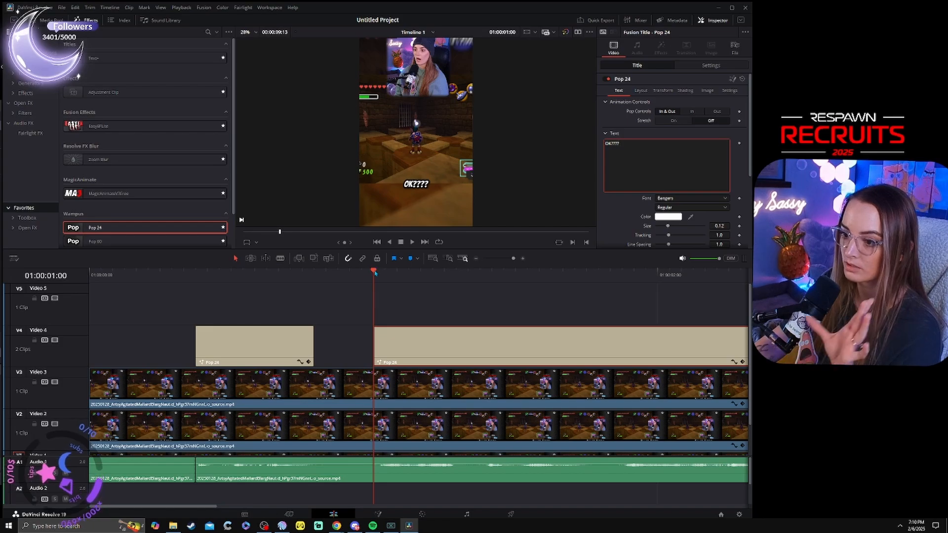
pyautogui.moveTo(369, 298); pyautogui.dragTo(282, 296)
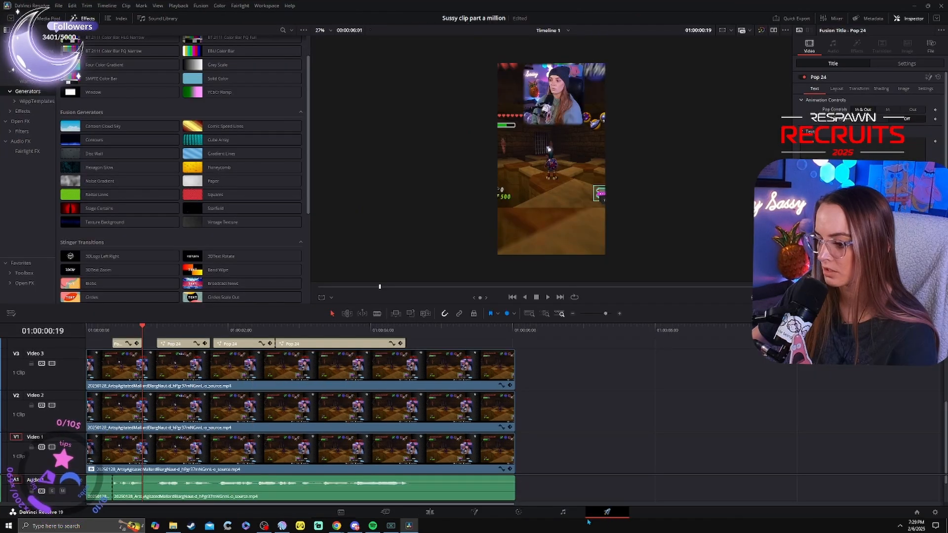
# Go to the timeline's render settings and set the export format to MP4.
pyautogui.click(607, 514)
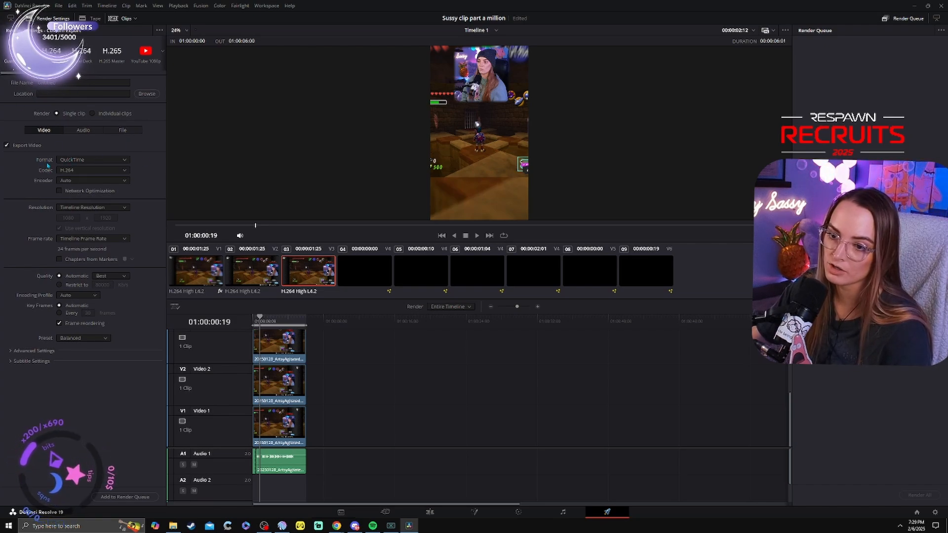
pyautogui.click(84, 161)
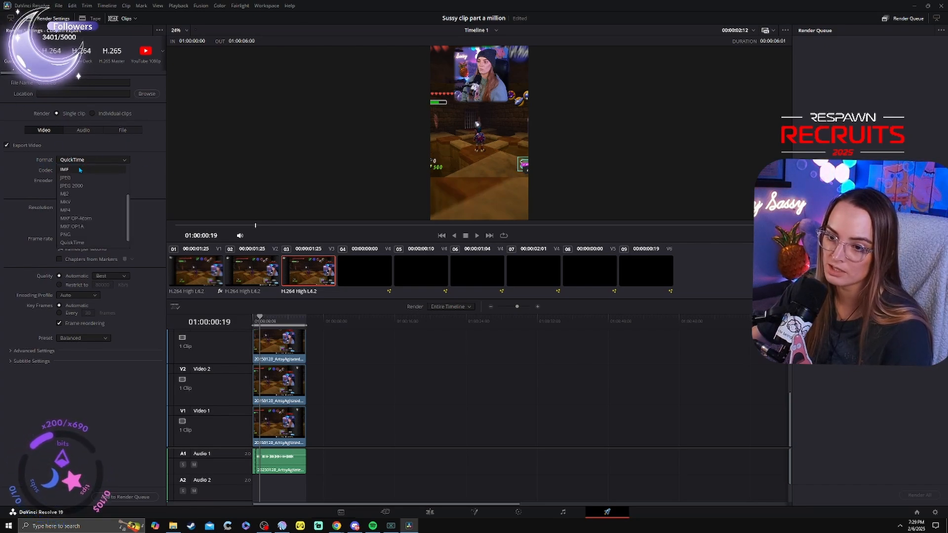
pyautogui.click(75, 210)
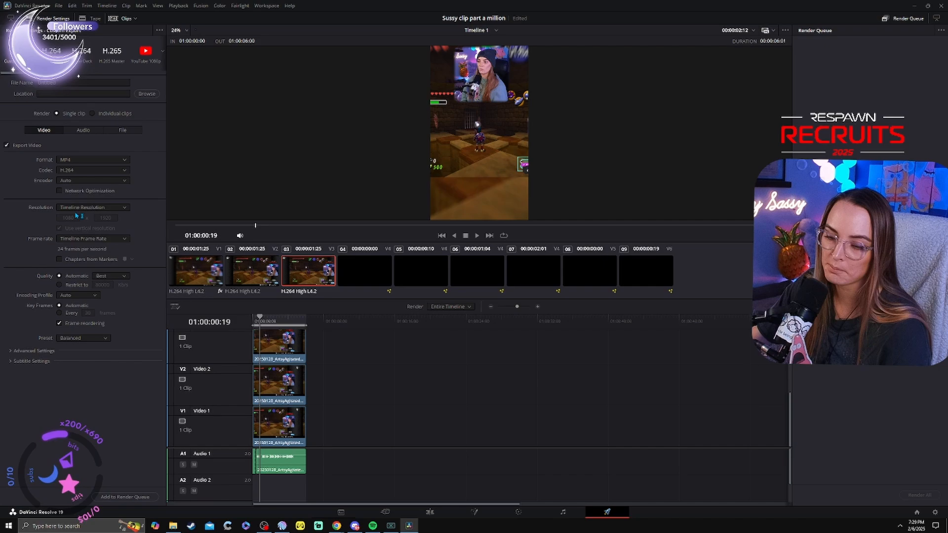
pyautogui.click(84, 161)
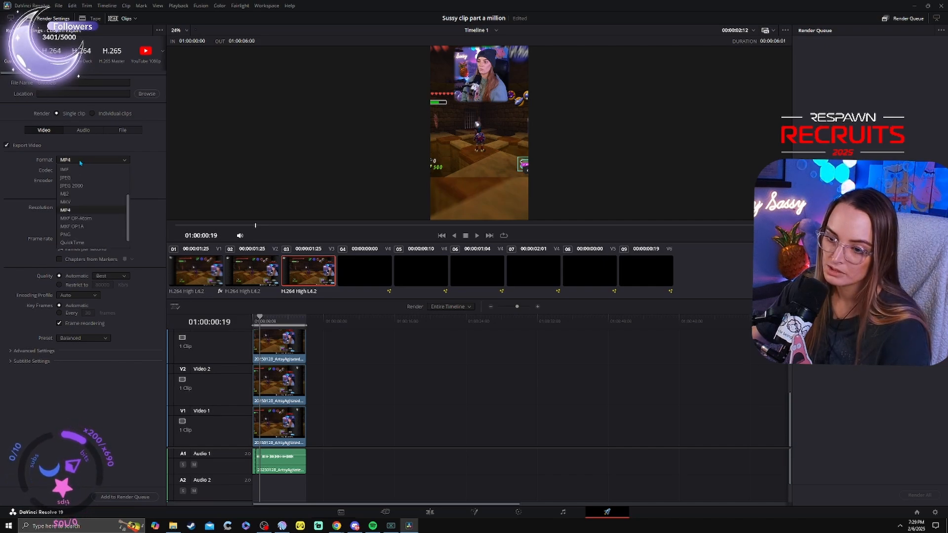
pyautogui.click(81, 211)
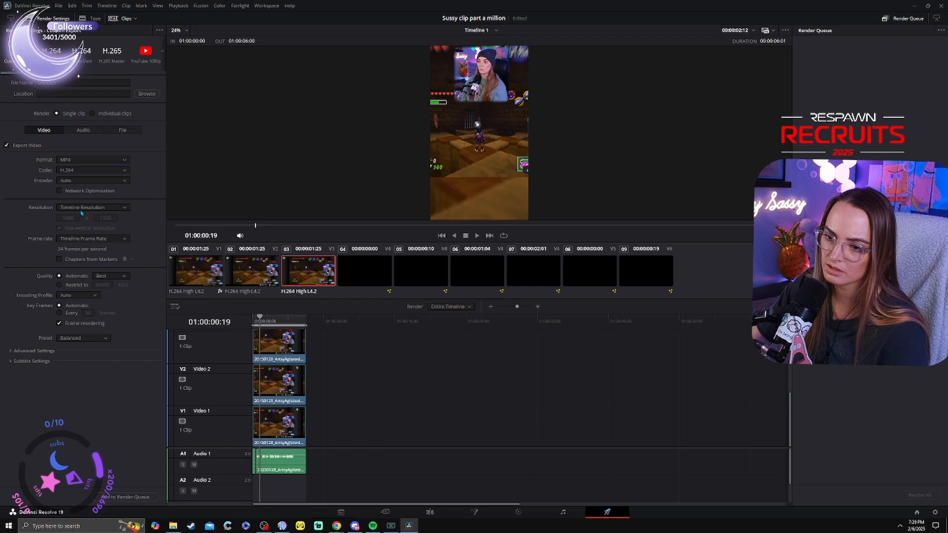
pyautogui.click(96, 161)
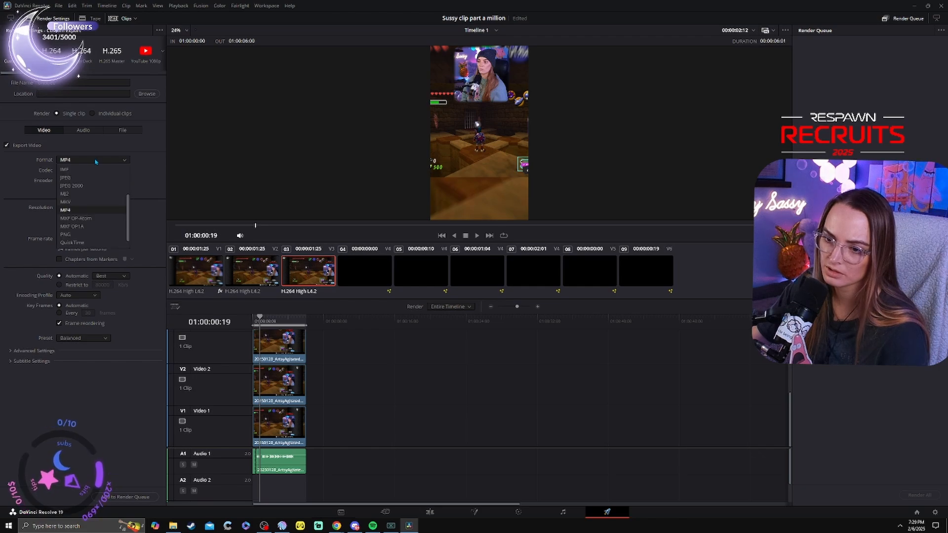
pyautogui.click(96, 211)
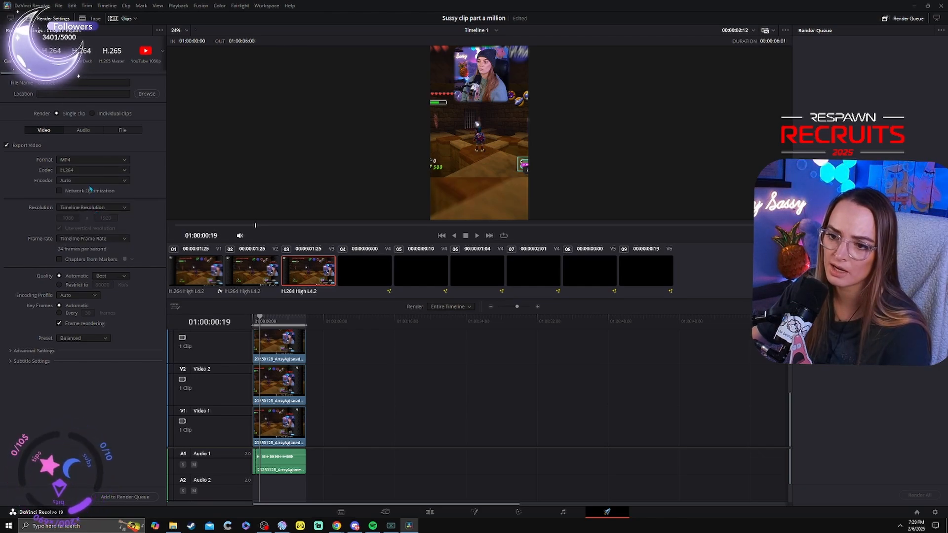
# Queue and render the timeline as "Both at the same time" in the TikToks folder.
pyautogui.click(71, 83)
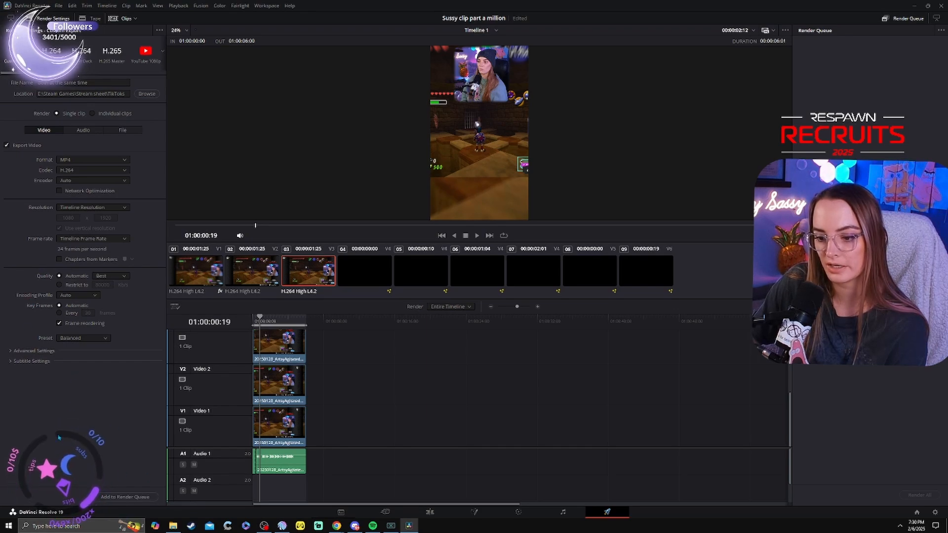
pyautogui.click(135, 497)
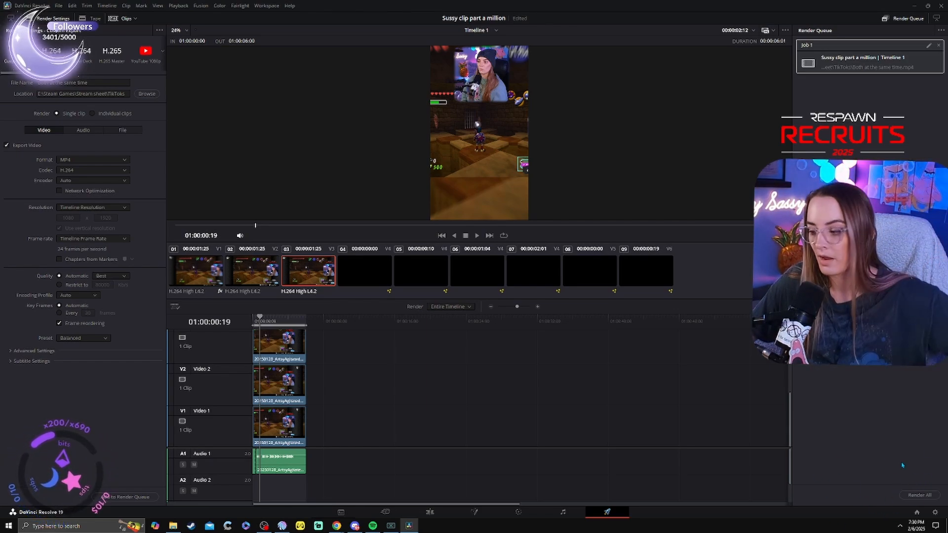
pyautogui.click(920, 495)
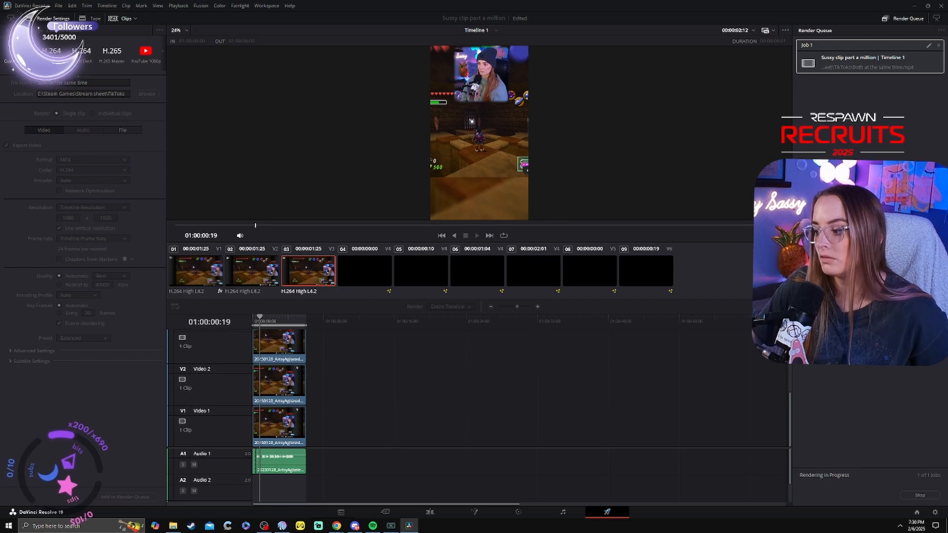